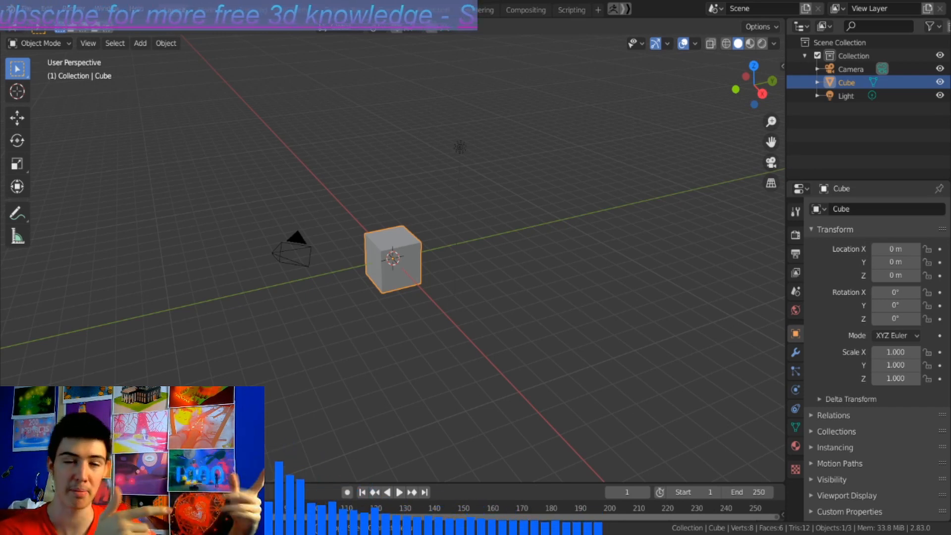
# - Move the default cube away from the origin to about X -6.9 m, Y -14.4 m, Z 1.1 m
pyautogui.scroll(2, 525, 367)
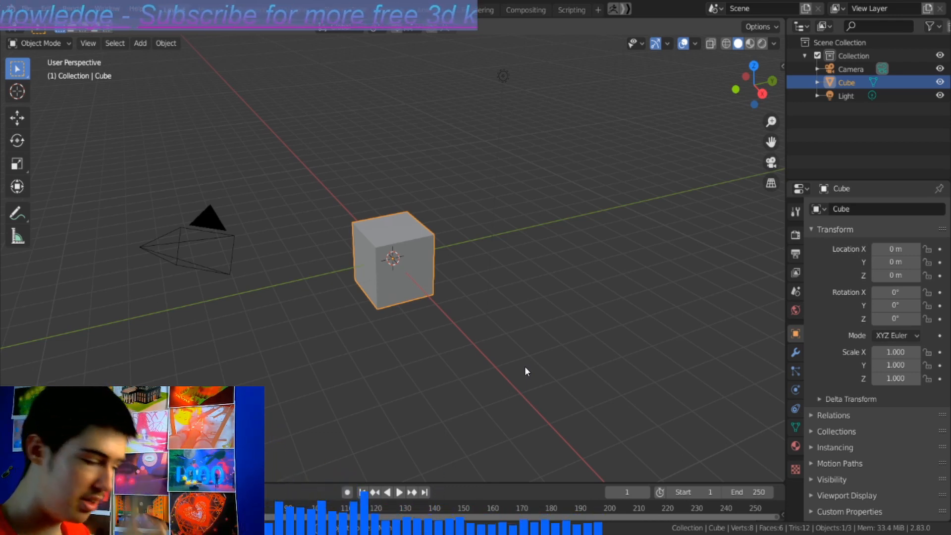
pyautogui.press('g')
pyautogui.click(123, 346)
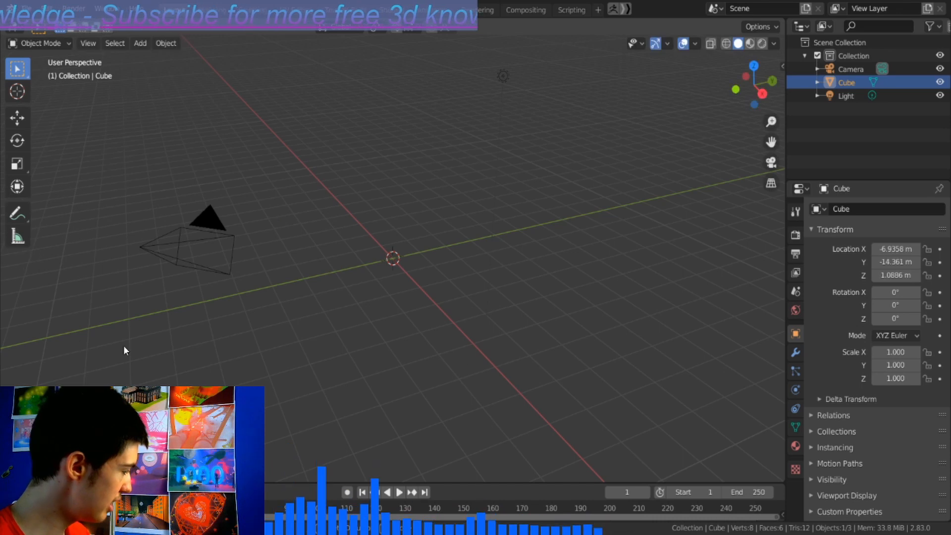
pyautogui.keyDown('shift'); pyautogui.moveTo(176, 350); pyautogui.dragTo(564, 410, button='middle'); pyautogui.keyUp('shift')
pyautogui.scroll(-2, 521, 364)
pyautogui.moveTo(426, 368); pyautogui.dragTo(444, 313, button='middle')
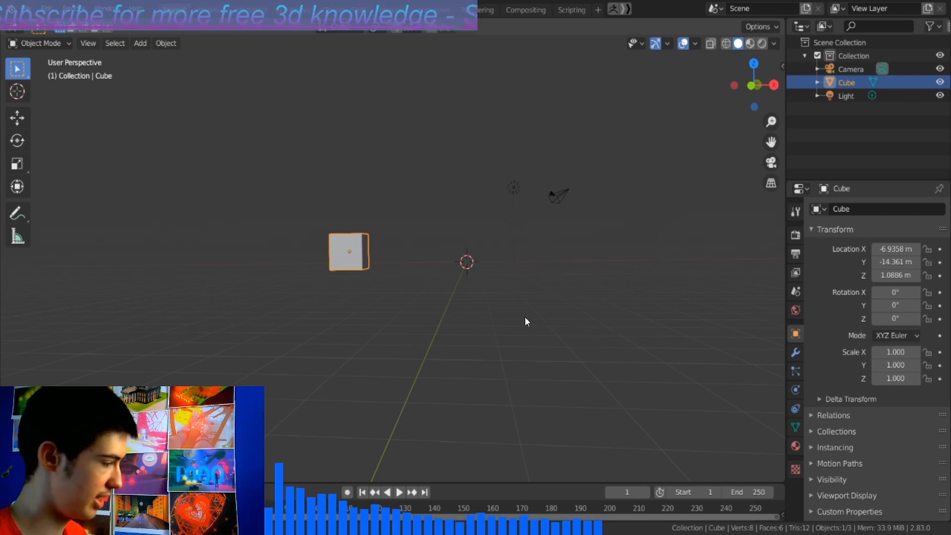
pyautogui.moveTo(525, 318); pyautogui.dragTo(422, 348, button='middle')
pyautogui.scroll(-1, 151, 259)
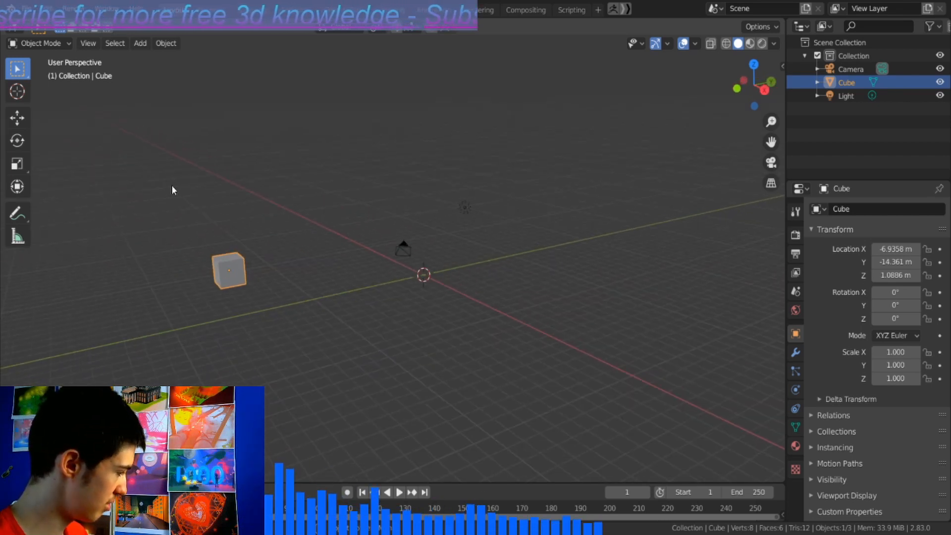
pyautogui.moveTo(247, 253); pyautogui.dragTo(382, 289, button='middle')
# - Deselect everything and add a UV sphere at the world origin
pyautogui.scroll(6, 337, 280)
pyautogui.press('a')
pyautogui.press('a')
pyautogui.hotkey('shift', 'a')
pyautogui.moveTo(359, 233)
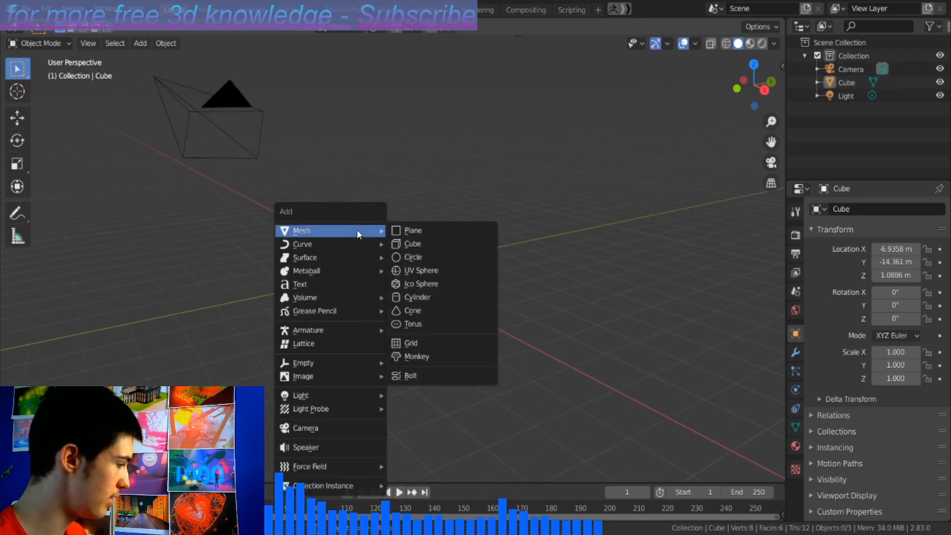
pyautogui.click(436, 273)
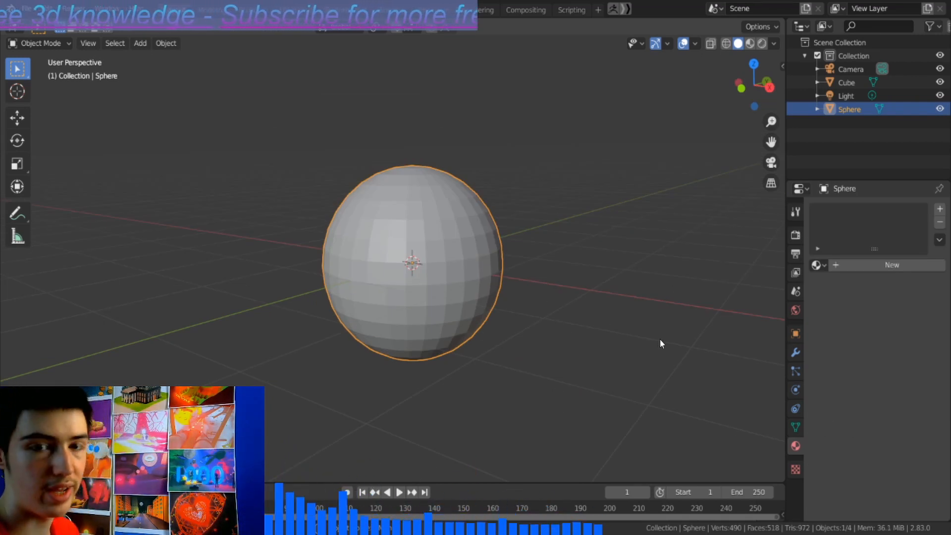
# - Create a new material for the sphere and look through its surface settings
pyautogui.moveTo(689, 266); pyautogui.dragTo(601, 311, button='middle')
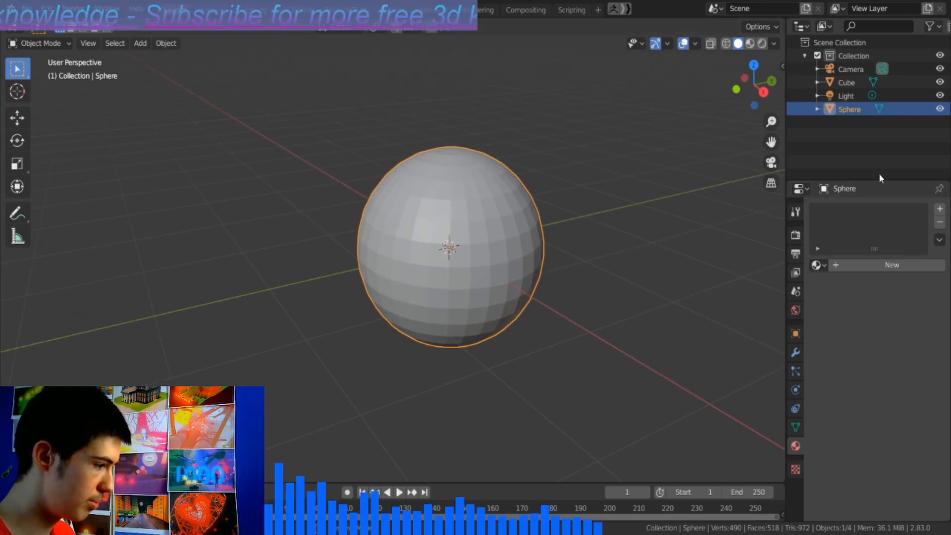
pyautogui.rightClick(794, 446)
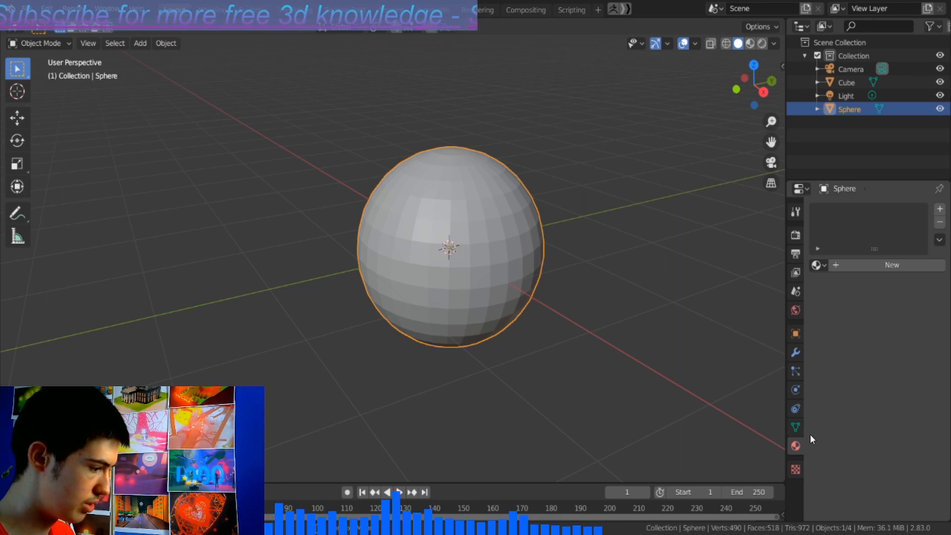
pyautogui.click(865, 267)
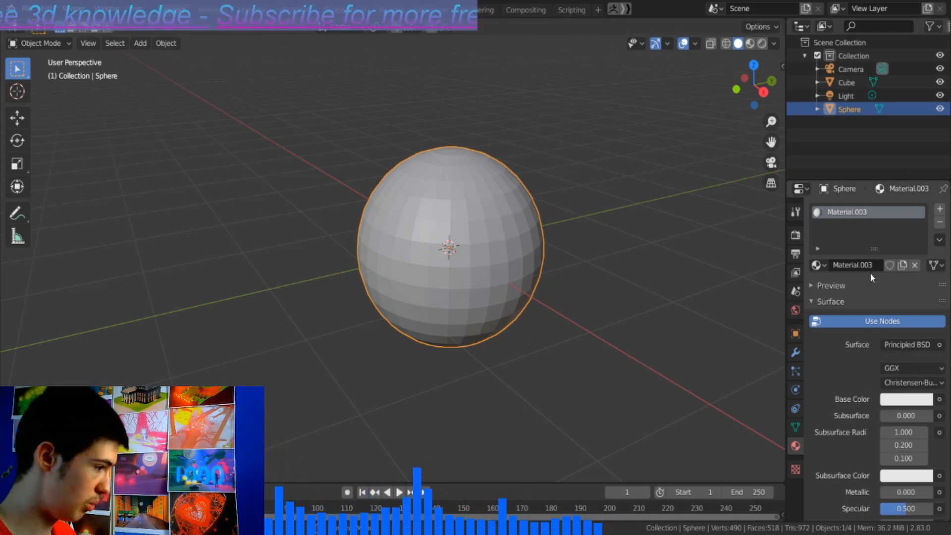
pyautogui.scroll(-4, 870, 273)
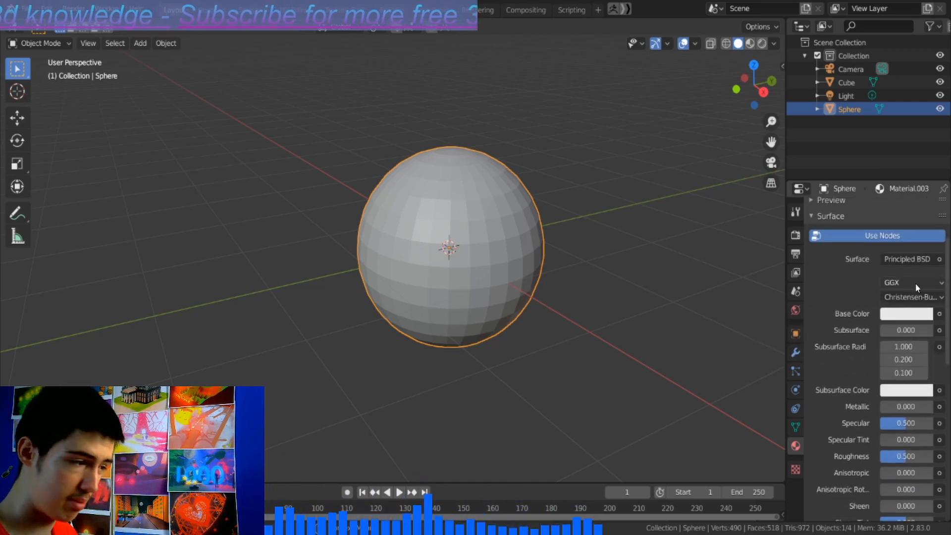
pyautogui.scroll(-3, 914, 283)
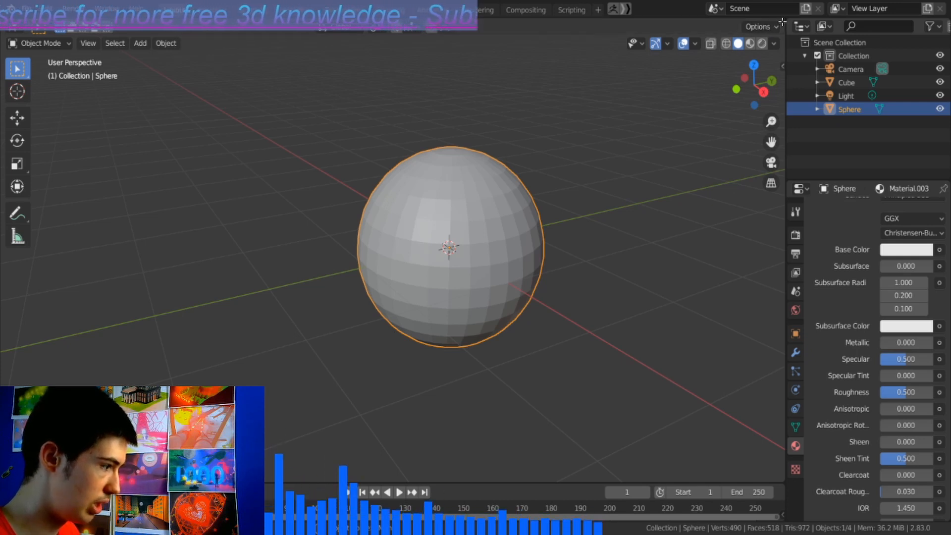
# - Split the 3D viewport into two equal side-by-side areas and switch the second one to the Shader Editor
pyautogui.moveTo(767, 25); pyautogui.dragTo(675, 22)
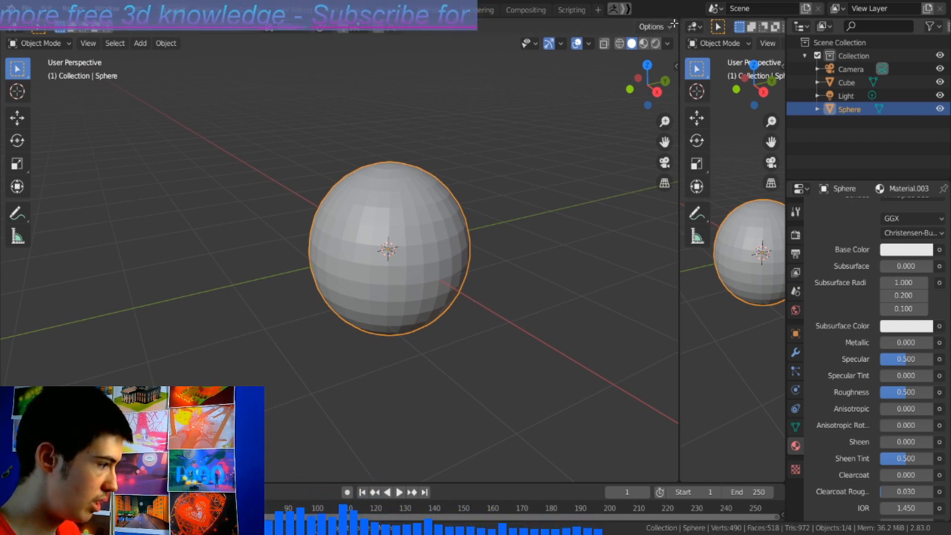
pyautogui.moveTo(678, 44); pyautogui.dragTo(388, 186)
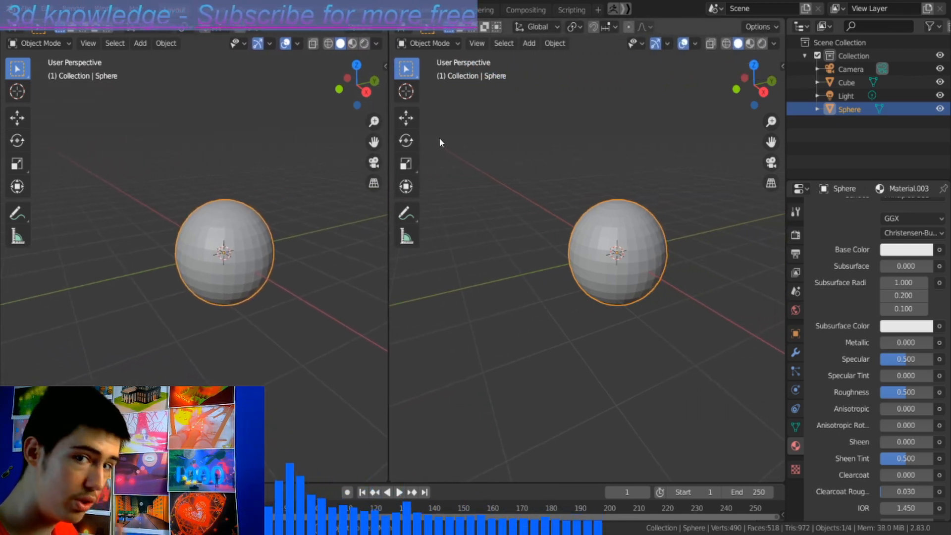
pyautogui.scroll(1, 439, 141)
pyautogui.click(401, 44)
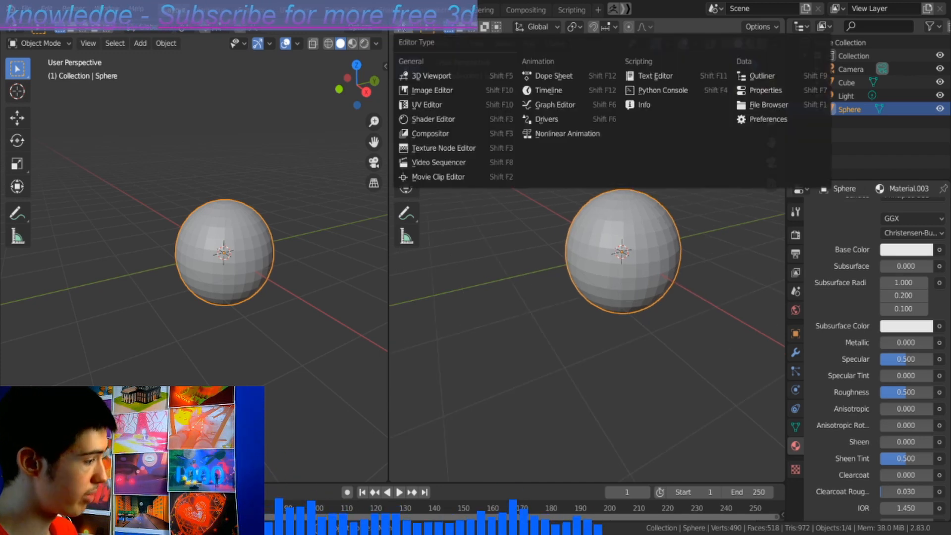
pyautogui.click(416, 76)
pyautogui.click(405, 30)
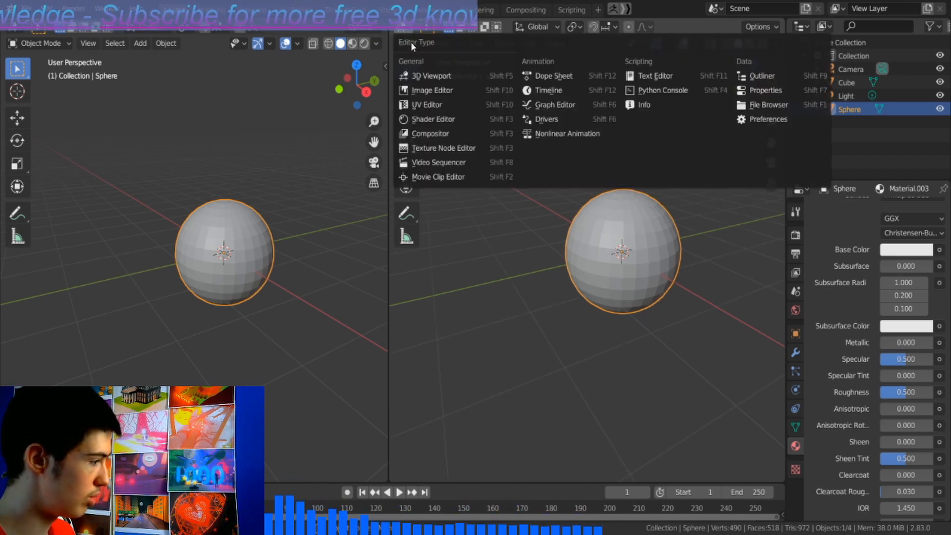
pyautogui.click(433, 119)
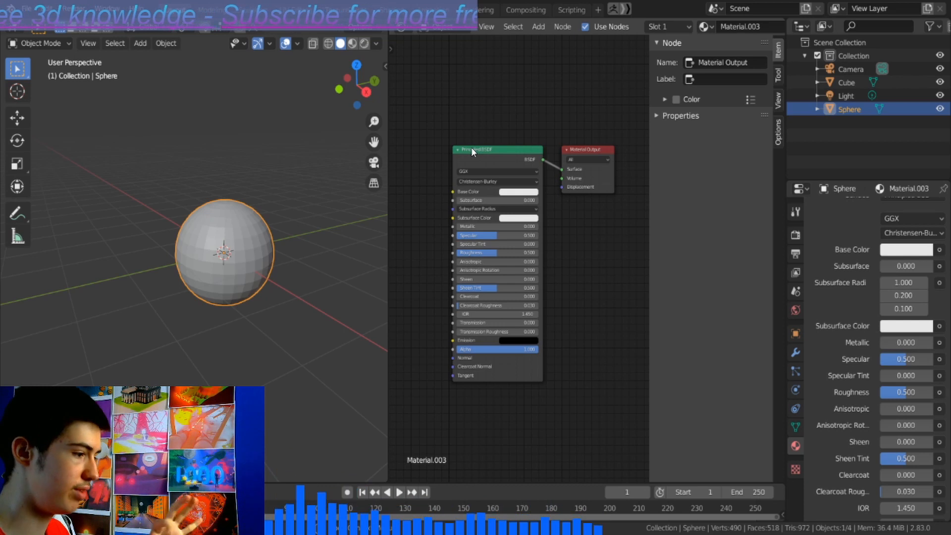
pyautogui.scroll(5, 887, 267)
pyautogui.scroll(2, 893, 253)
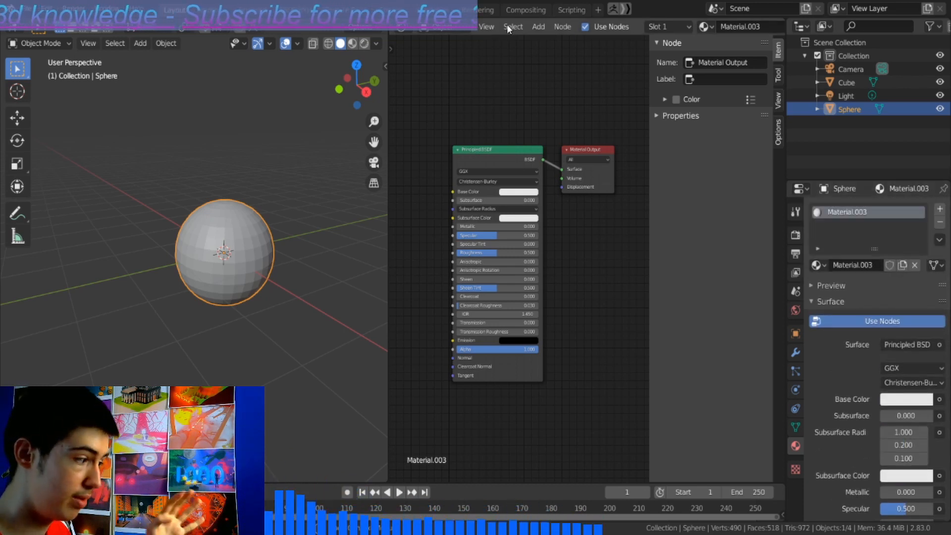
pyautogui.click(400, 26)
pyautogui.click(400, 26)
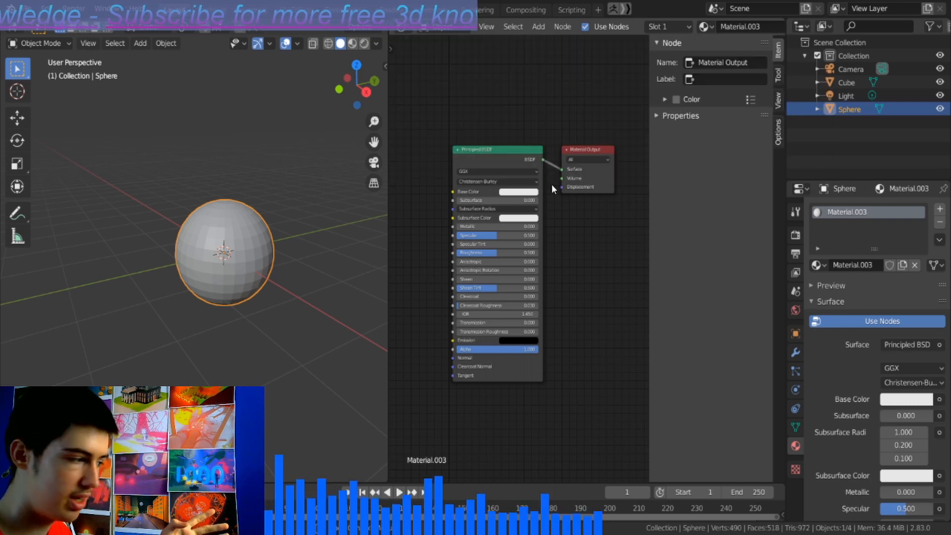
pyautogui.scroll(-3, 553, 192)
pyautogui.scroll(-2, 534, 150)
pyautogui.moveTo(450, 134); pyautogui.dragTo(452, 155, button='middle')
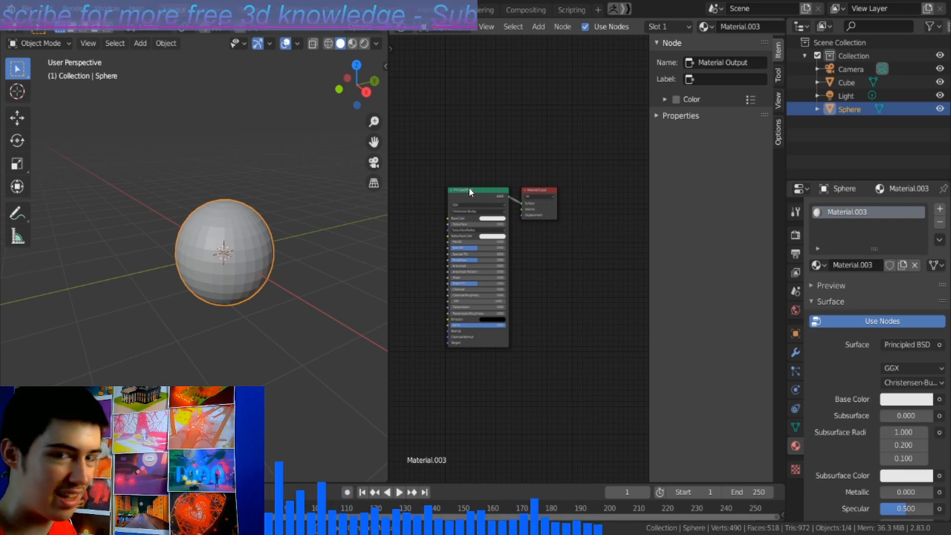
pyautogui.scroll(2, 468, 188)
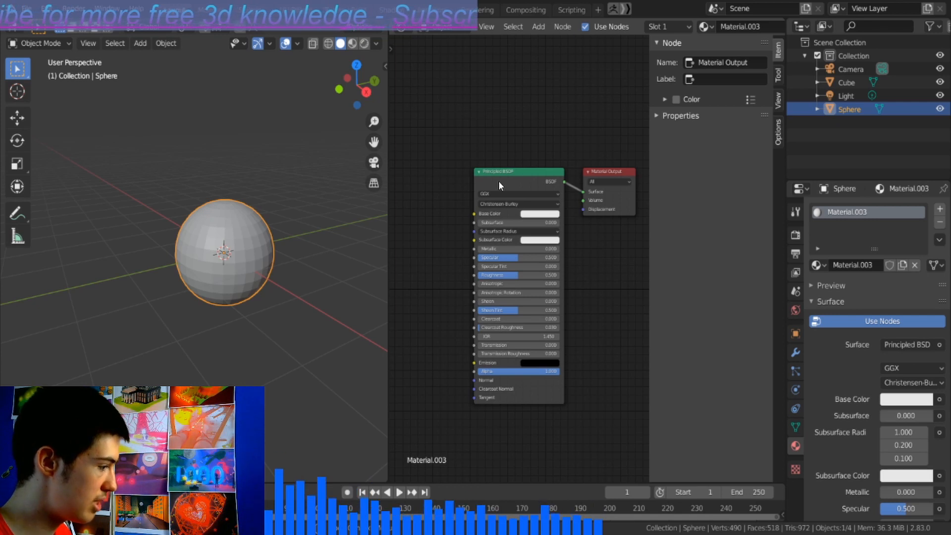
# - Reposition the Principled BSDF node beside the Material Output node in the sphere's material graph
pyautogui.moveTo(498, 183); pyautogui.dragTo(467, 180)
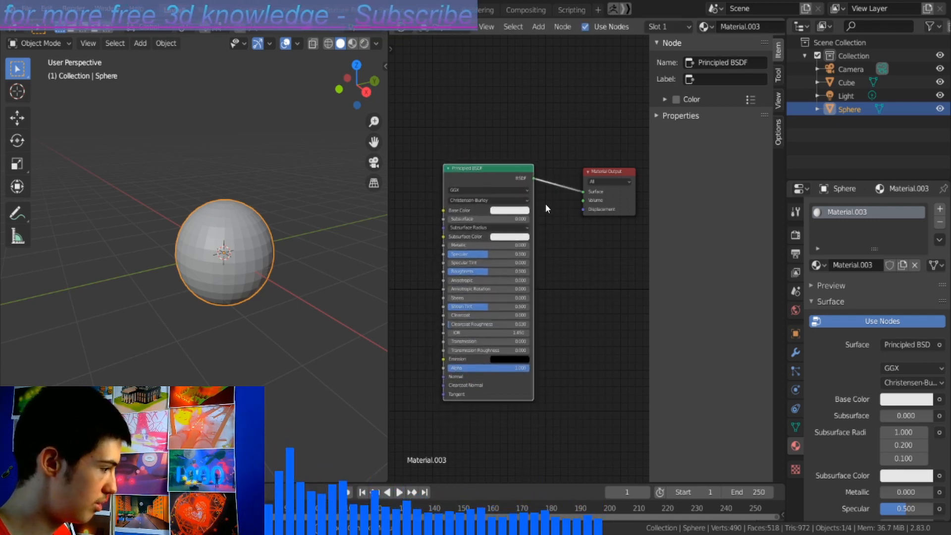
pyautogui.moveTo(518, 175); pyautogui.dragTo(557, 174, button='middle')
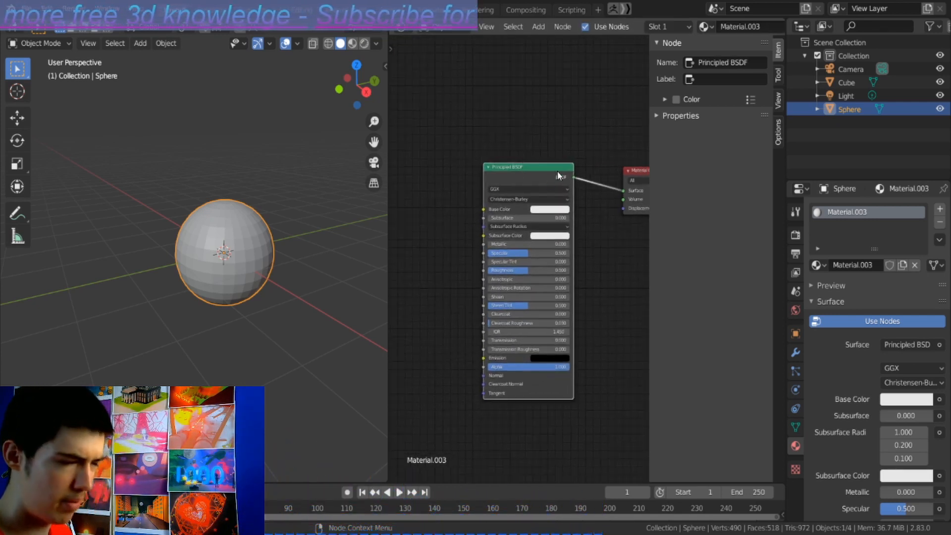
pyautogui.moveTo(526, 170); pyautogui.dragTo(551, 148)
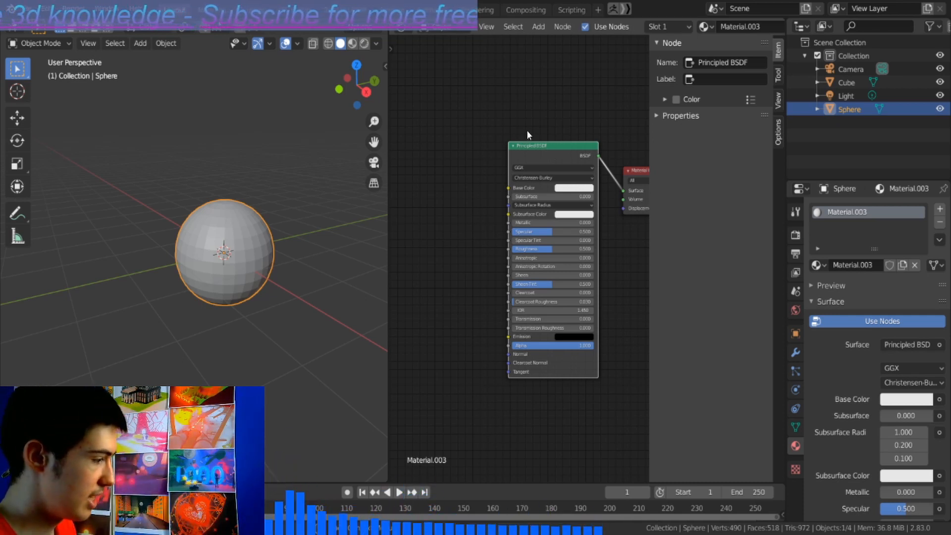
pyautogui.scroll(1, 568, 152)
pyautogui.moveTo(562, 123); pyautogui.dragTo(549, 159)
pyautogui.scroll(1, 530, 111)
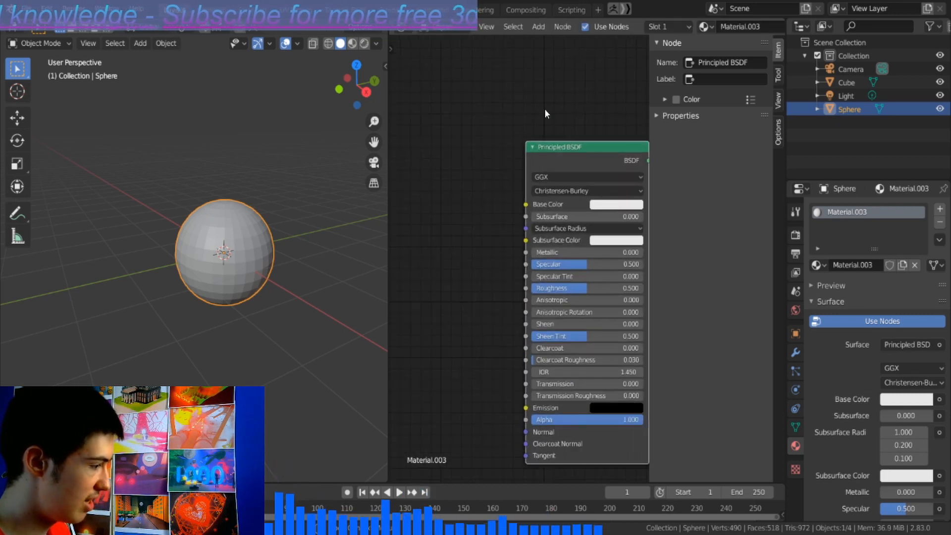
pyautogui.scroll(-2, 472, 156)
pyautogui.click(471, 156)
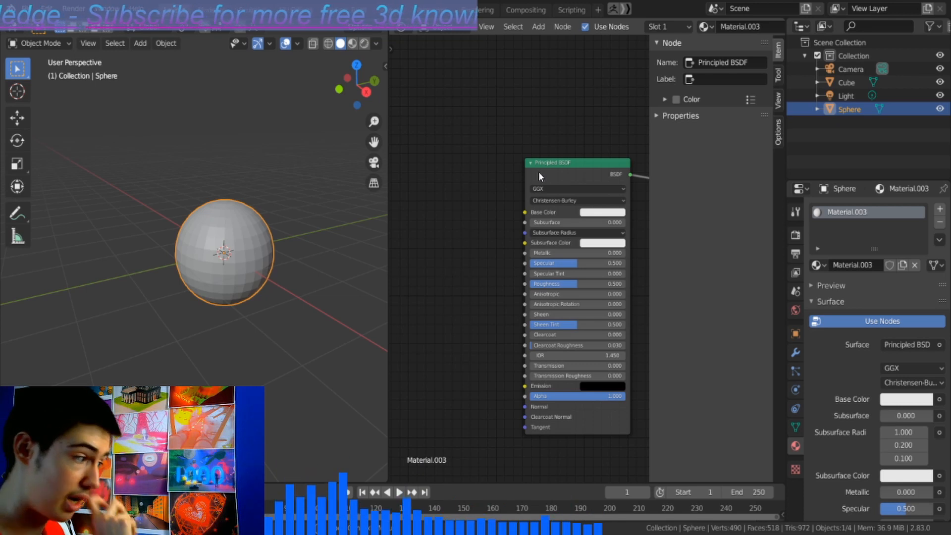
pyautogui.scroll(-1, 439, 188)
pyautogui.moveTo(439, 189); pyautogui.dragTo(482, 194, button='middle')
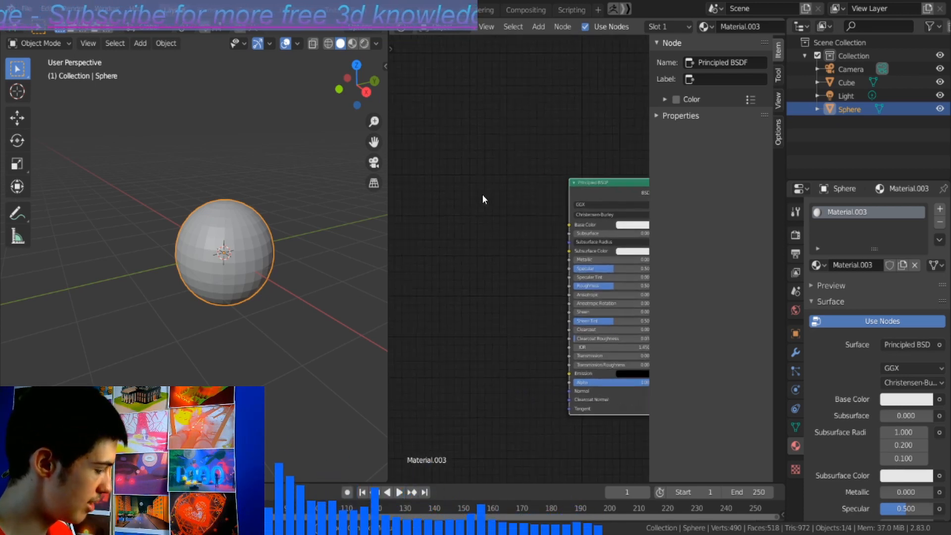
pyautogui.hotkey('shift', 'a')
pyautogui.click(480, 195)
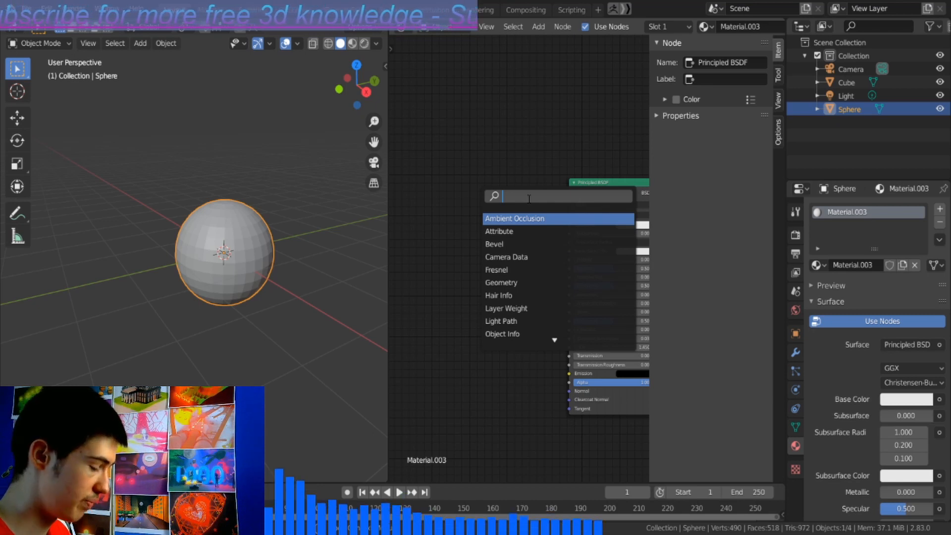
pyautogui.press('Escape')
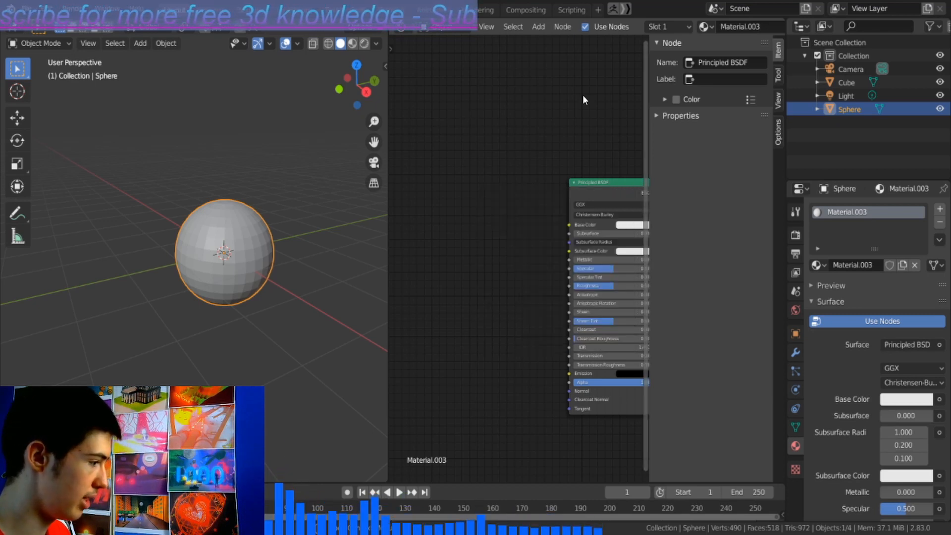
# - Turn on the Screencast Keys display in the 3D viewport and hide the sidebar again
pyautogui.click(380, 68)
pyautogui.moveTo(385, 66); pyautogui.dragTo(314, 120)
pyautogui.click(380, 163)
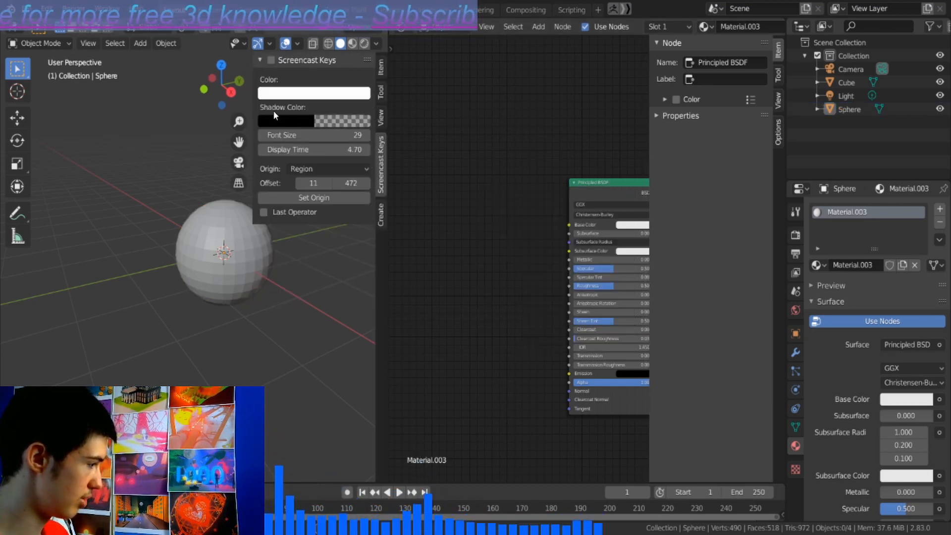
pyautogui.moveTo(252, 124); pyautogui.dragTo(381, 188)
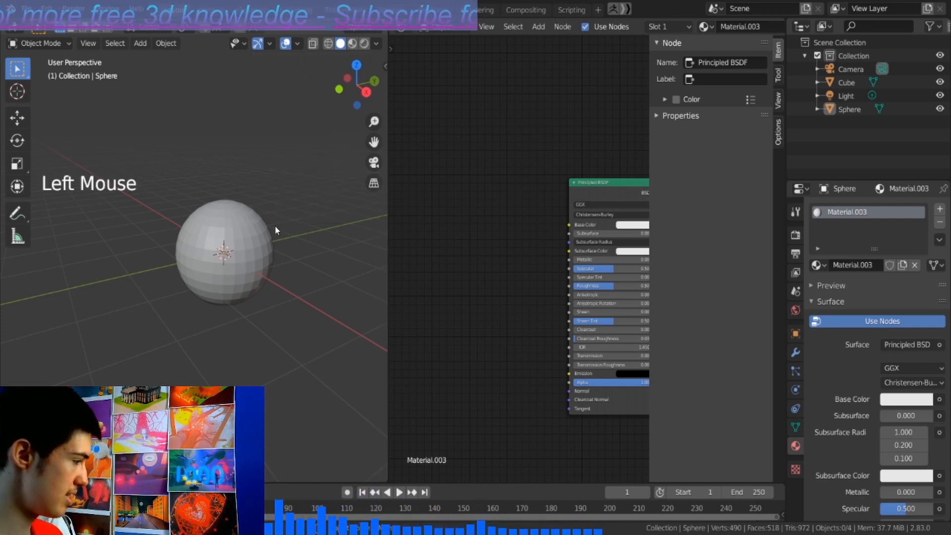
# - Add a ColorRamp node to the sphere's material graph, placed just before the Principled BSDF node
pyautogui.keyDown('shift'); pyautogui.scroll(1, 500, 222); pyautogui.keyUp('shift')
pyautogui.keyDown('shift'); pyautogui.moveTo(541, 214); pyautogui.dragTo(464, 226, button='middle'); pyautogui.keyUp('shift')
pyautogui.keyDown('shift'); pyautogui.scroll(1, 500, 227); pyautogui.keyUp('shift')
pyautogui.scroll(1, 500, 227)
pyautogui.keyDown('shift'); pyautogui.scroll(1, 475, 215); pyautogui.keyUp('shift')
pyautogui.scroll(3, 469, 193)
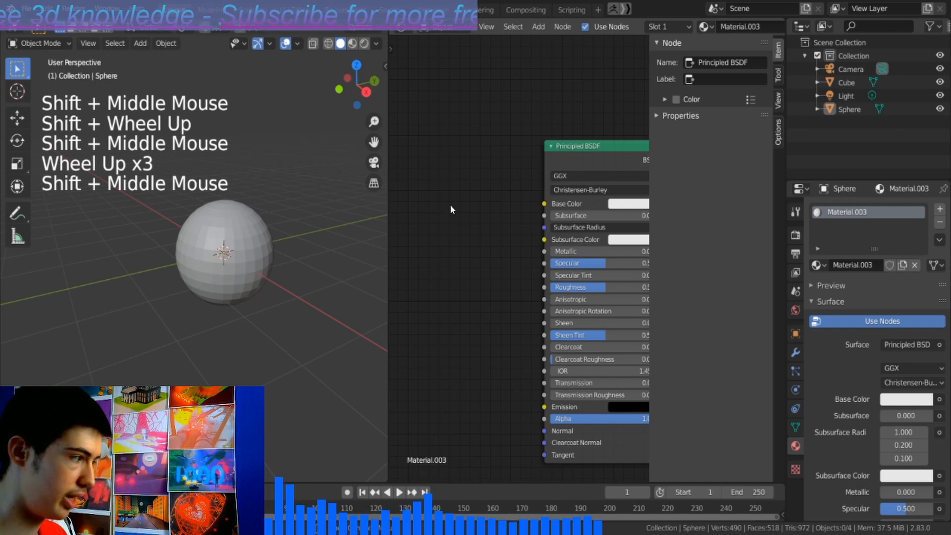
pyautogui.press('a')
pyautogui.press('a')
pyautogui.press('a')
pyautogui.hotkey('shift', 'a')
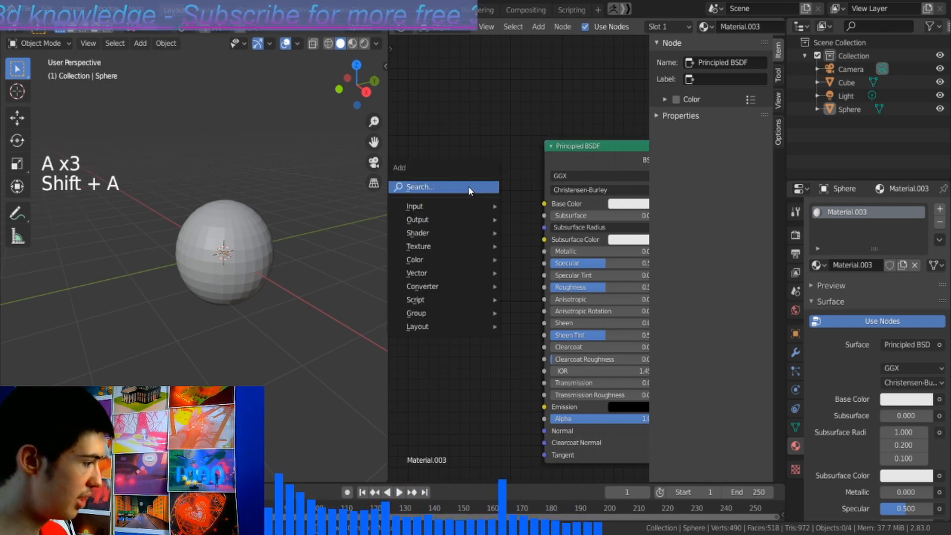
pyautogui.click(451, 186)
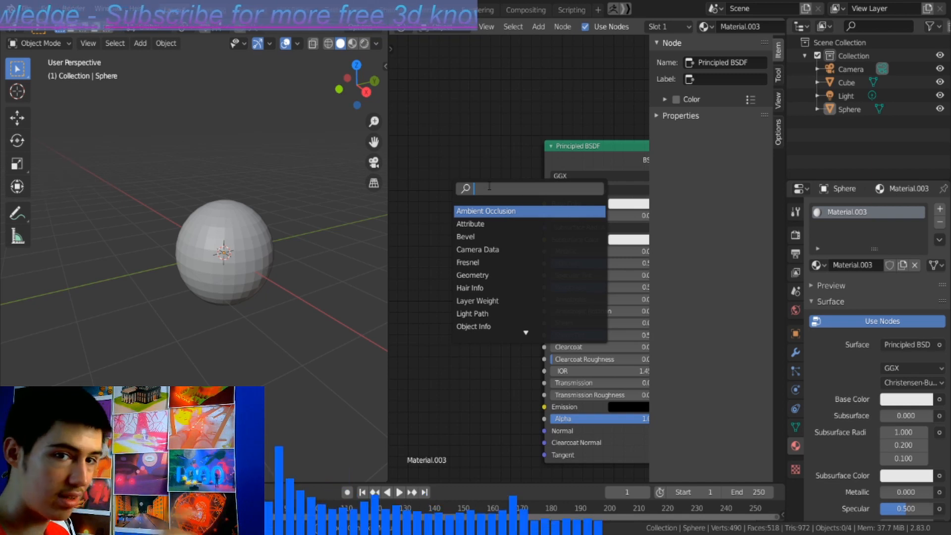
pyautogui.write('colo')
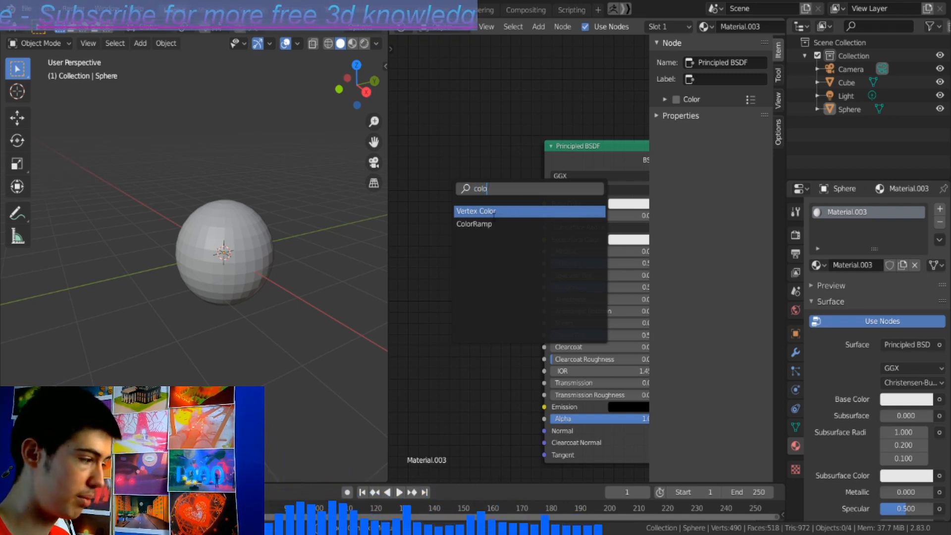
pyautogui.click(474, 223)
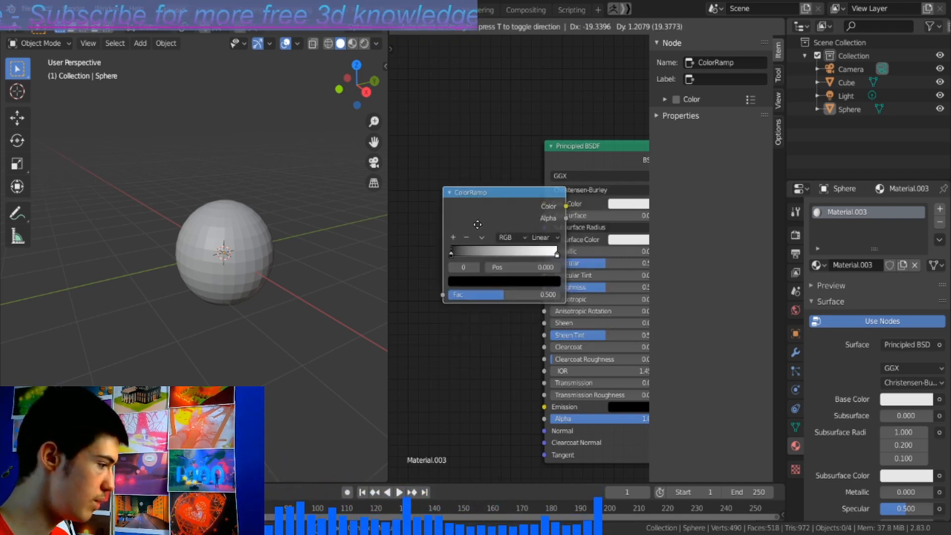
pyautogui.click(528, 227)
# - Connect the ColorRamp's Color output to the Base Color input of the Principled BSDF node
pyautogui.moveTo(528, 227); pyautogui.dragTo(548, 203)
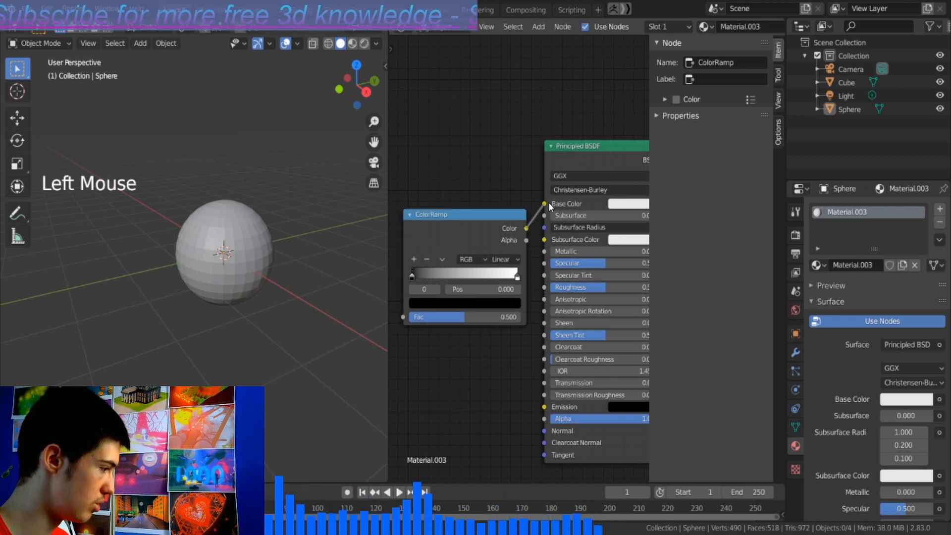
pyautogui.moveTo(495, 279); pyautogui.dragTo(566, 242, button='middle')
pyautogui.scroll(-1, 571, 246)
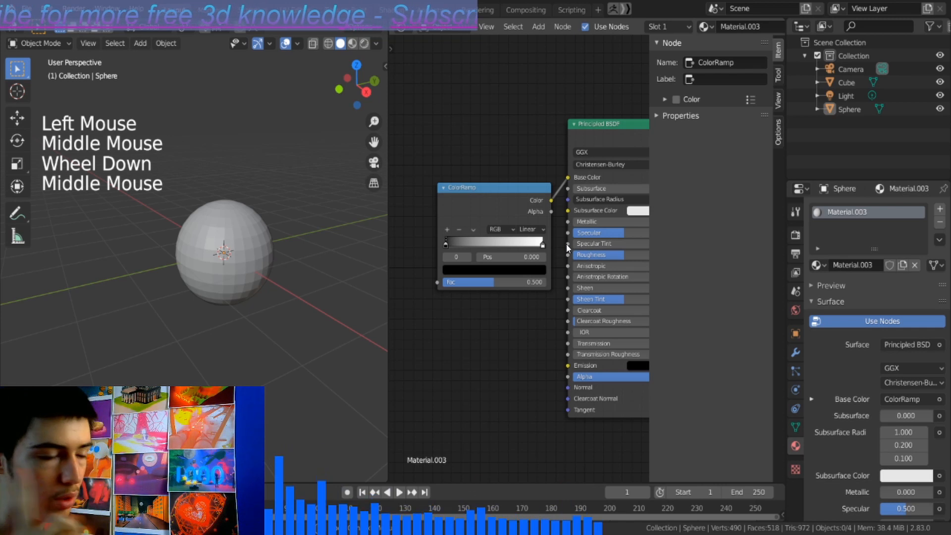
pyautogui.moveTo(565, 242); pyautogui.dragTo(570, 237, button='middle')
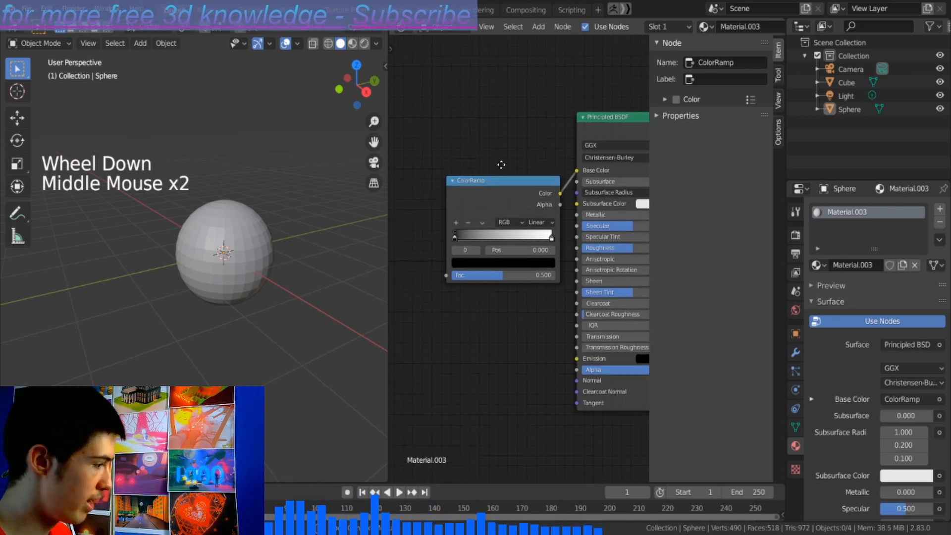
pyautogui.scroll(3, 521, 98)
pyautogui.moveTo(482, 158); pyautogui.dragTo(471, 113)
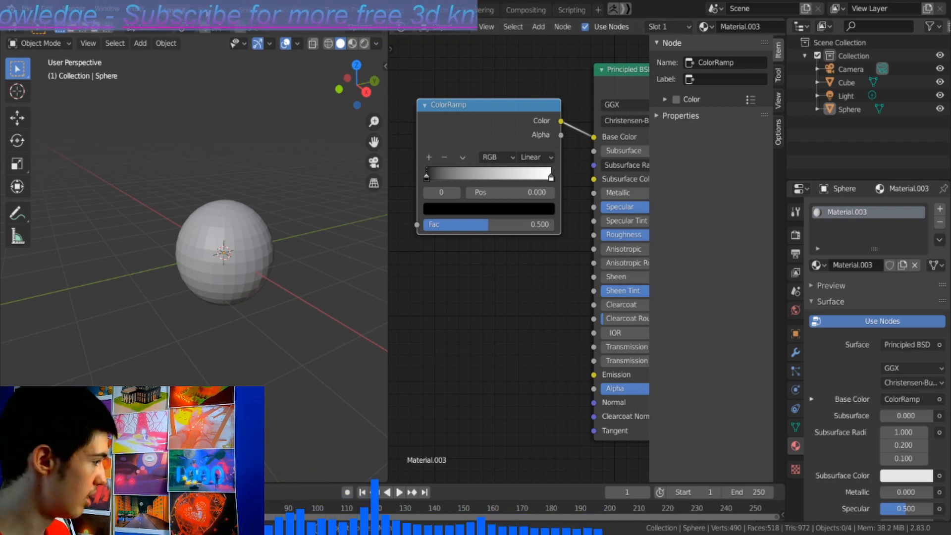
# - Switch to the Shading workspace to preview the sphere's material
pyautogui.scroll(-3, 282, 117)
pyautogui.moveTo(283, 117); pyautogui.dragTo(325, 187, button='middle')
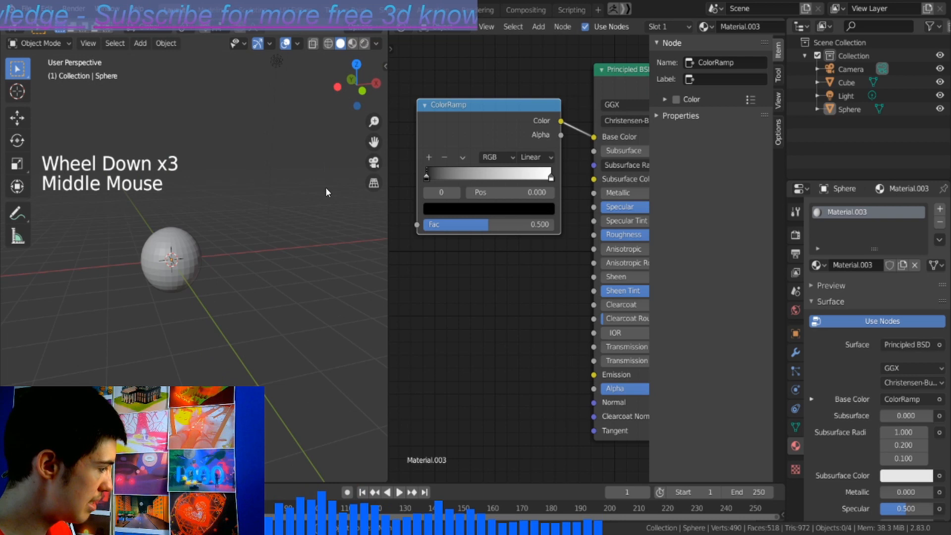
pyautogui.click(341, 43)
pyautogui.click(341, 43)
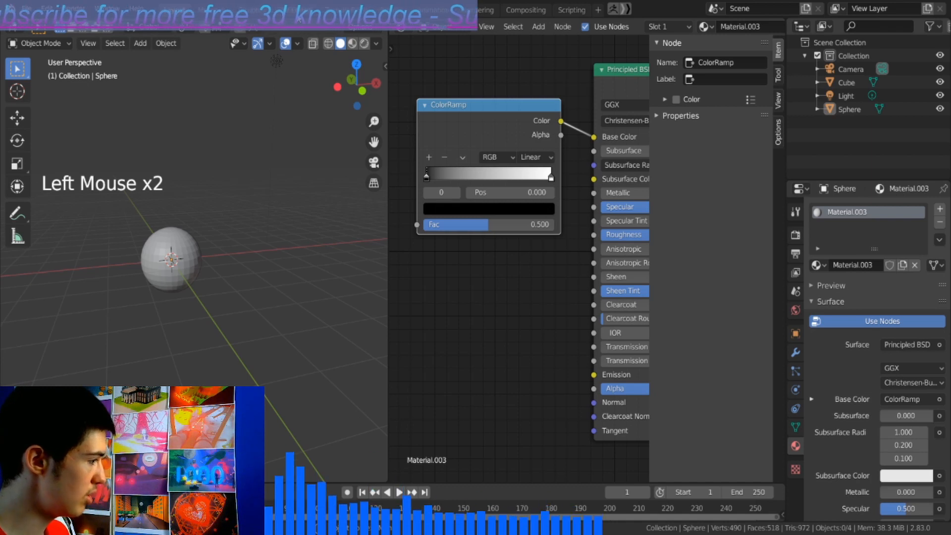
pyautogui.click(396, 10)
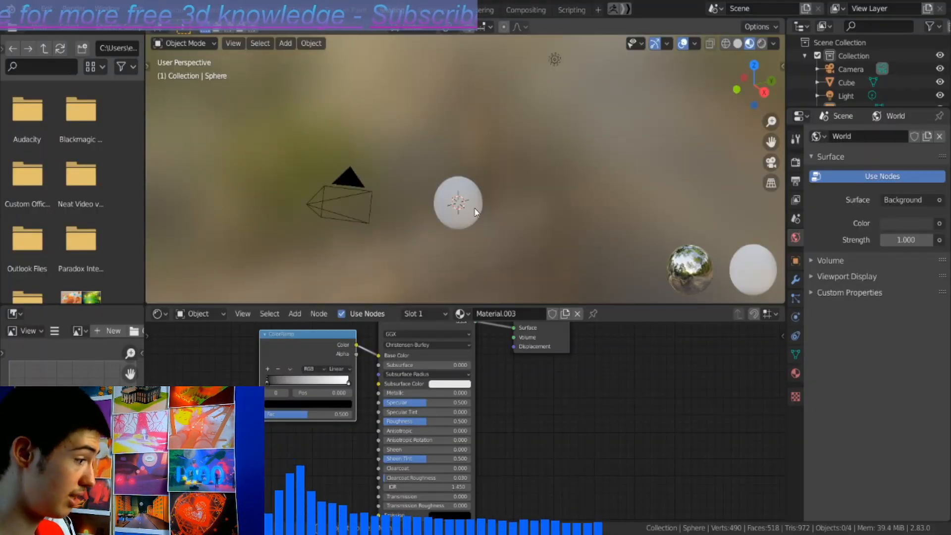
# - Add a Subdivision Surface modifier to the sphere, apply it with its default settings and select the sphere
pyautogui.moveTo(516, 395); pyautogui.dragTo(561, 441, button='middle')
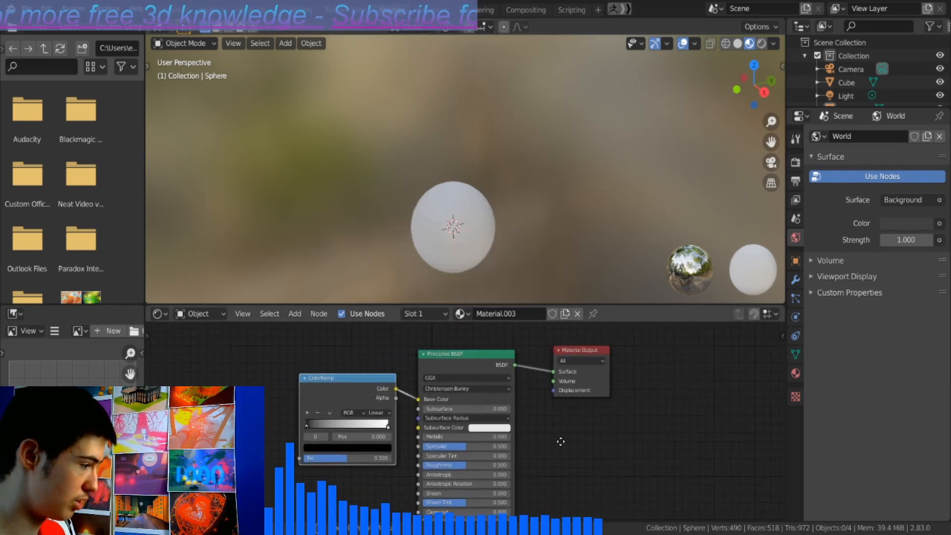
pyautogui.scroll(2, 560, 441)
pyautogui.moveTo(453, 77); pyautogui.dragTo(570, 81, button='middle')
pyautogui.scroll(1, 462, 457)
pyautogui.moveTo(552, 367); pyautogui.dragTo(593, 426, button='middle')
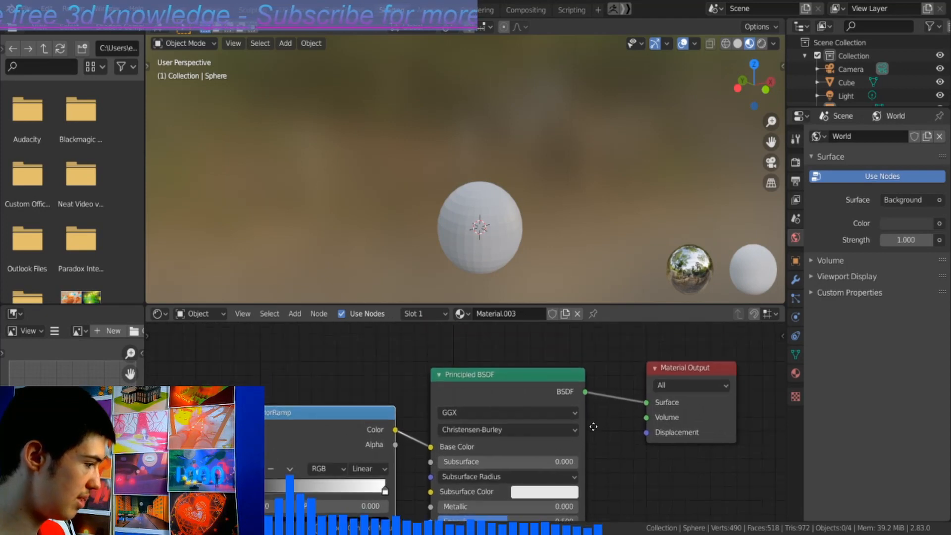
pyautogui.scroll(-1, 593, 427)
pyautogui.scroll(3, 485, 227)
pyautogui.keyDown('shift'); pyautogui.moveTo(595, 241); pyautogui.dragTo(573, 167, button='middle'); pyautogui.keyUp('shift')
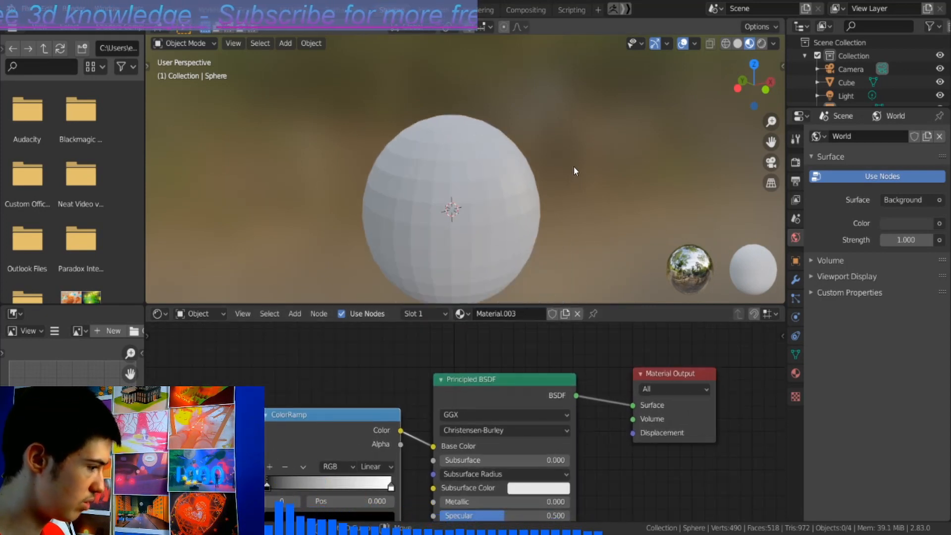
pyautogui.click(795, 280)
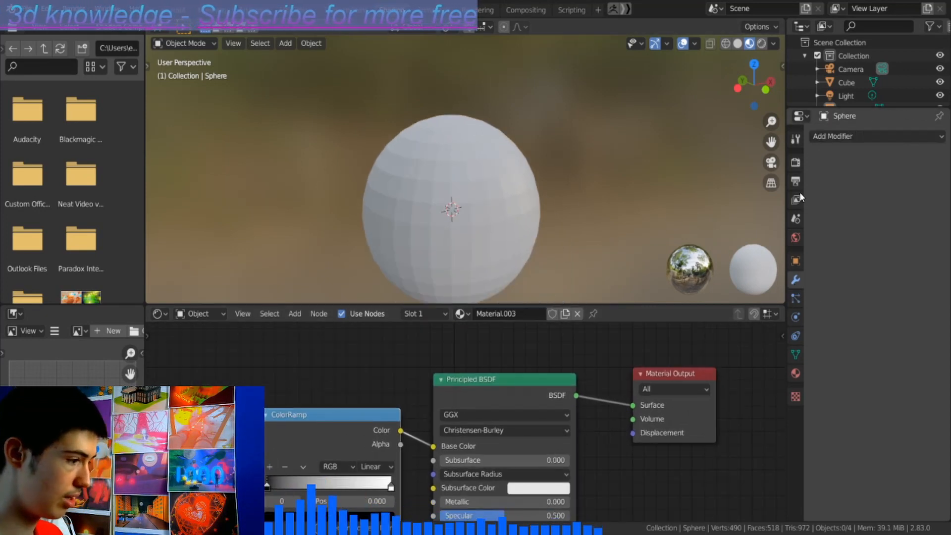
pyautogui.click(832, 136)
pyautogui.click(708, 402)
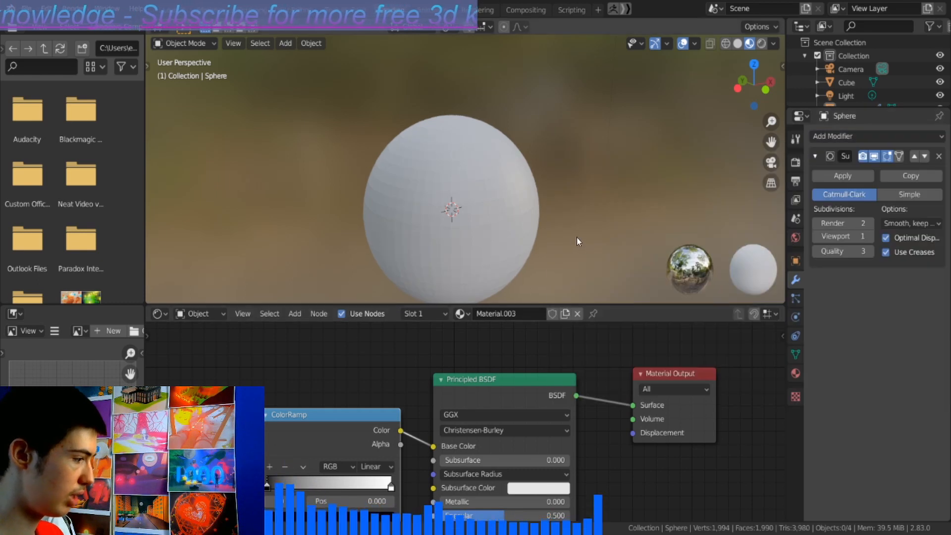
pyautogui.moveTo(576, 237); pyautogui.dragTo(592, 192, button='middle')
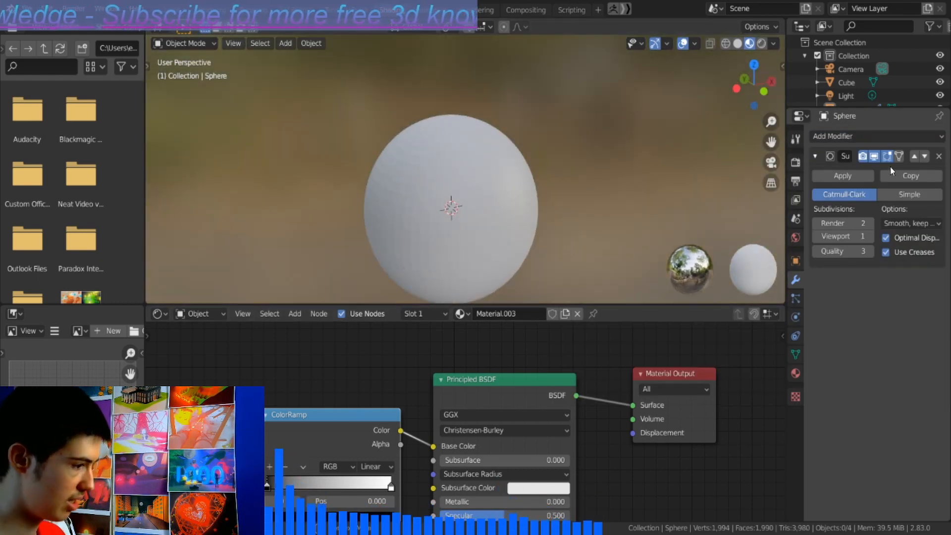
pyautogui.click(861, 177)
pyautogui.keyDown('shift'); pyautogui.moveTo(477, 266); pyautogui.dragTo(483, 165, button='middle'); pyautogui.keyUp('shift')
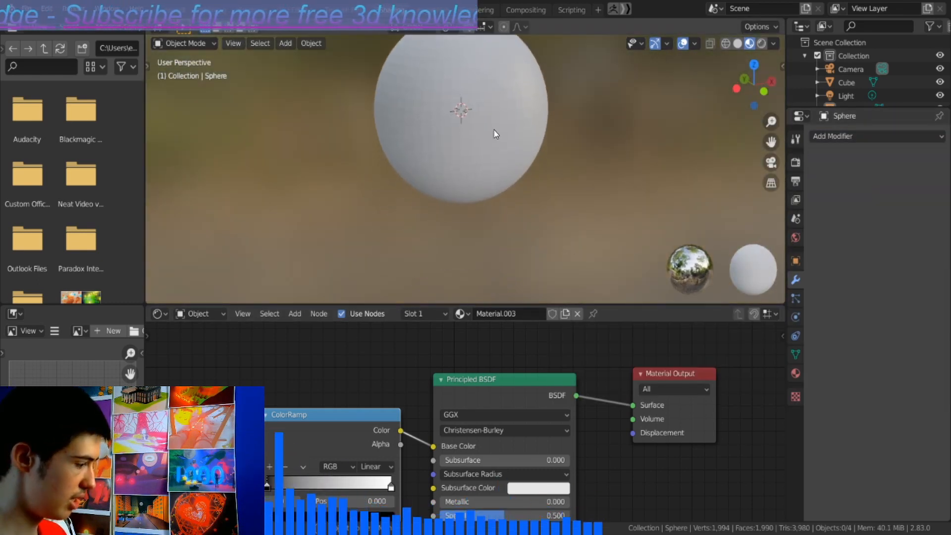
pyautogui.click(487, 119)
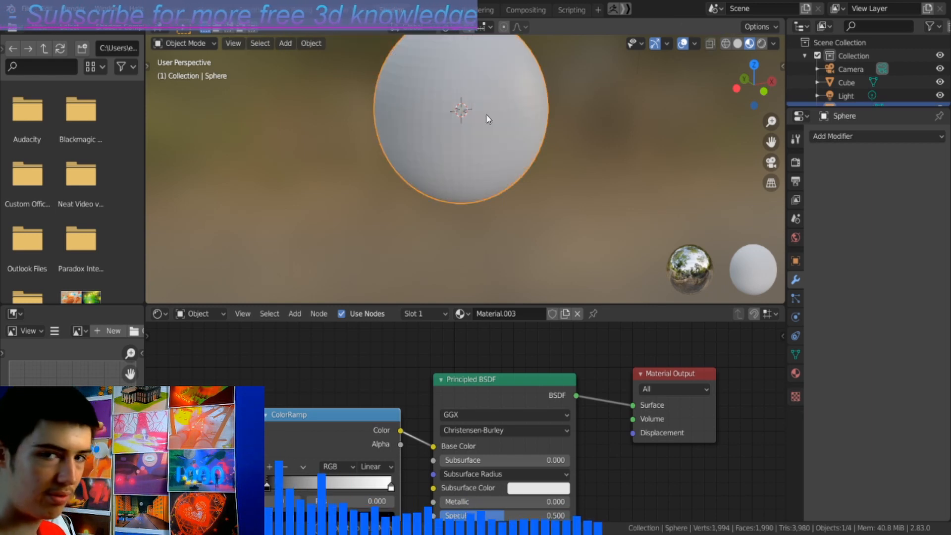
# - Move the ColorRamp's black stop to position 0.380 and make the white end stop active
pyautogui.moveTo(411, 378); pyautogui.dragTo(411, 335, button='middle')
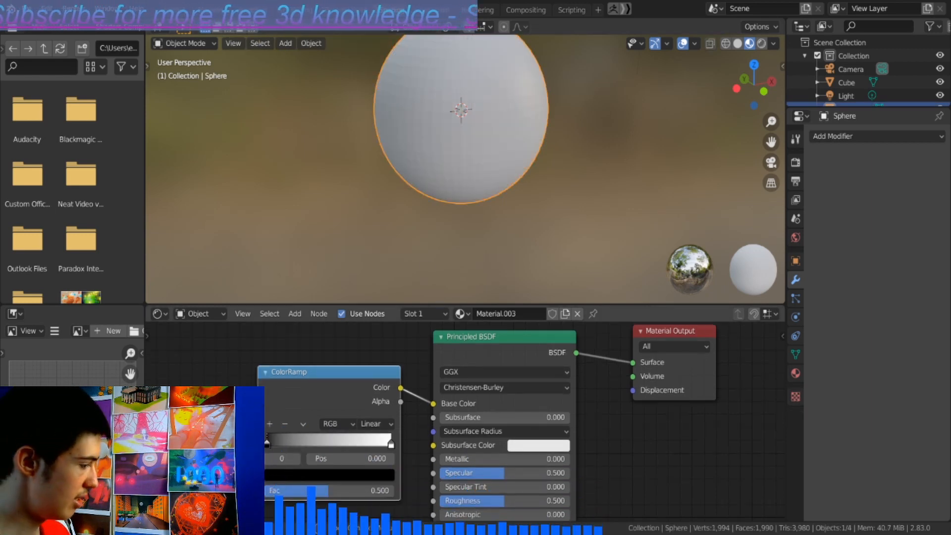
pyautogui.scroll(-1, 459, 419)
pyautogui.moveTo(283, 442); pyautogui.dragTo(325, 449)
pyautogui.scroll(-5, 491, 228)
pyautogui.scroll(6, 544, 219)
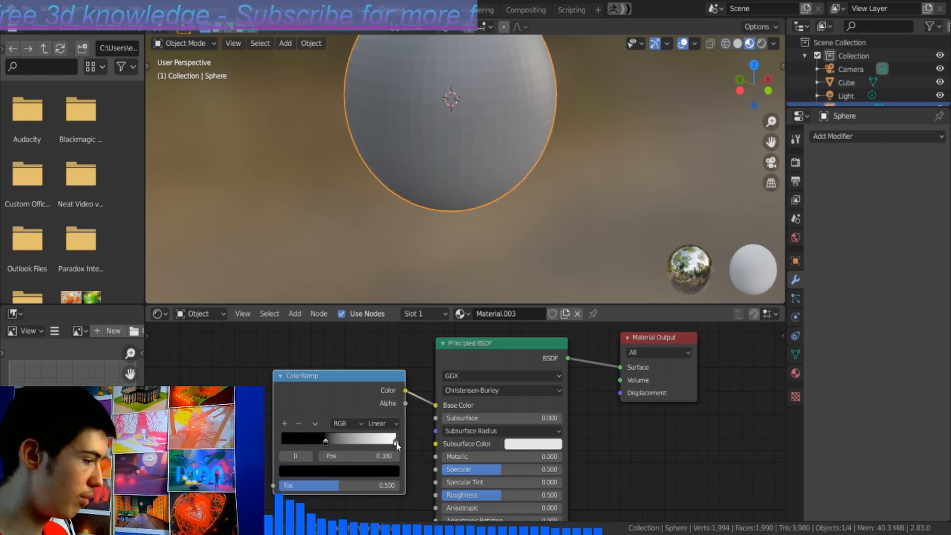
pyautogui.moveTo(395, 441); pyautogui.dragTo(424, 447)
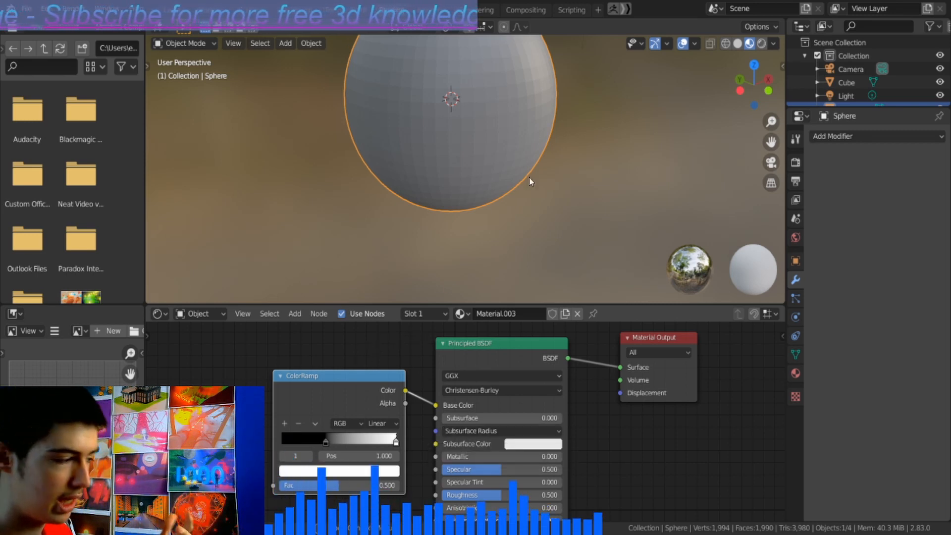
# - Return the ColorRamp's black stop to position 0.000
pyautogui.scroll(-3, 627, 123)
pyautogui.scroll(-1, 347, 426)
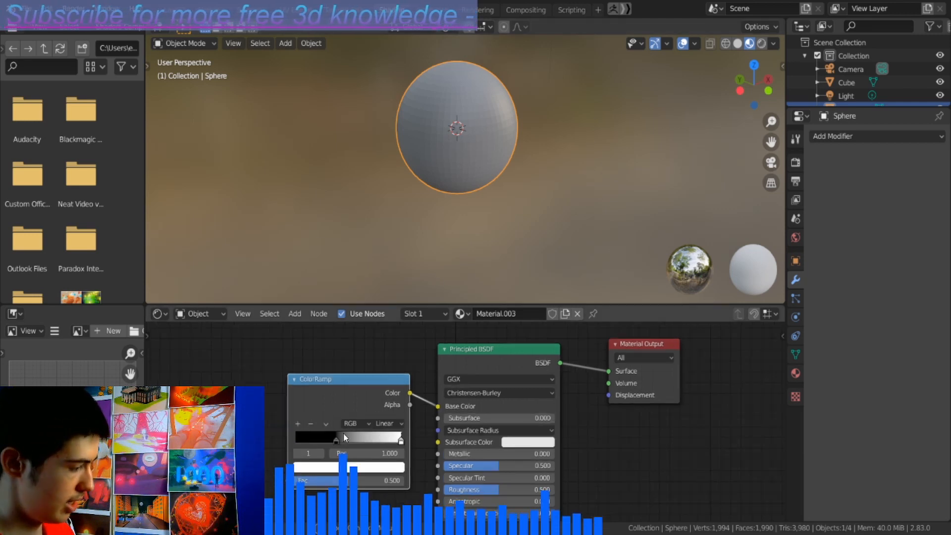
pyautogui.moveTo(335, 441); pyautogui.dragTo(295, 440)
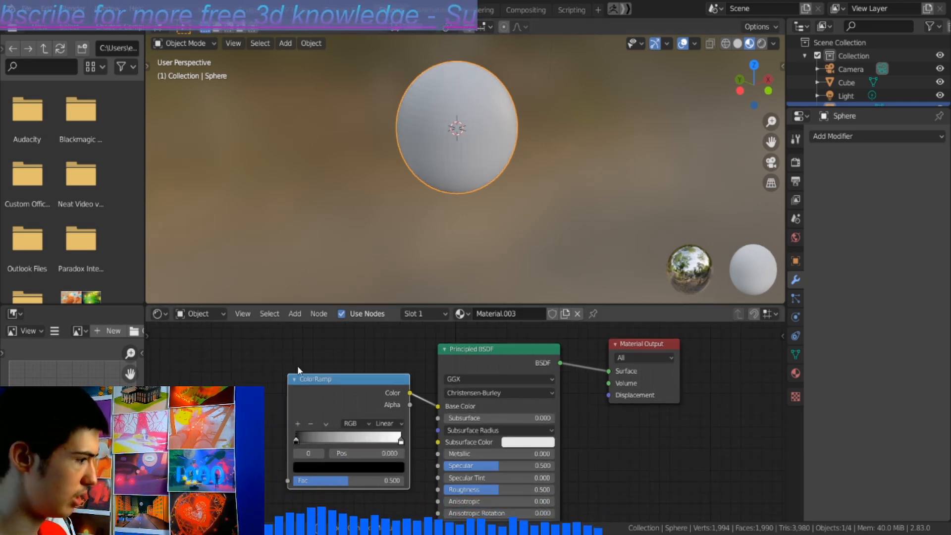
# - Set the color of the ColorRamp's black stop to a grey with value 0.695
pyautogui.moveTo(269, 451); pyautogui.dragTo(305, 429, button='middle')
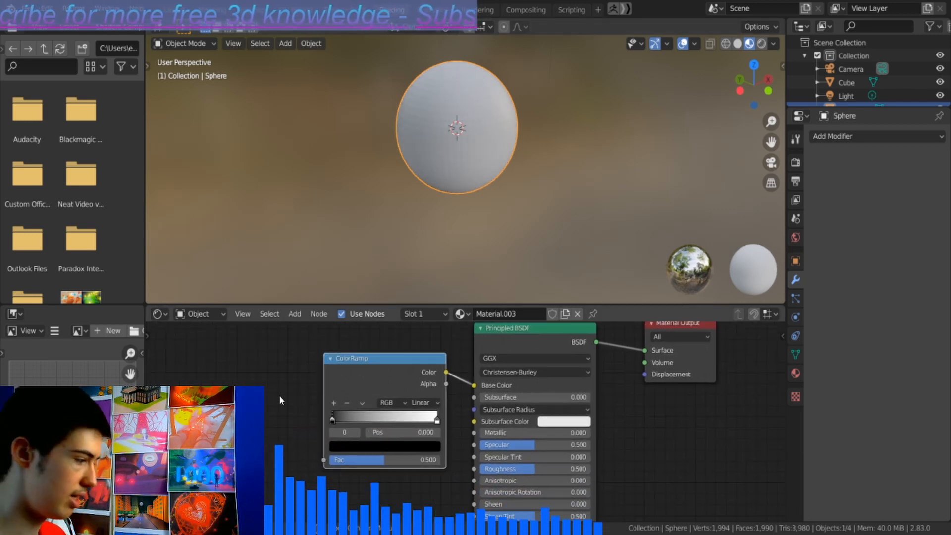
pyautogui.click(365, 448)
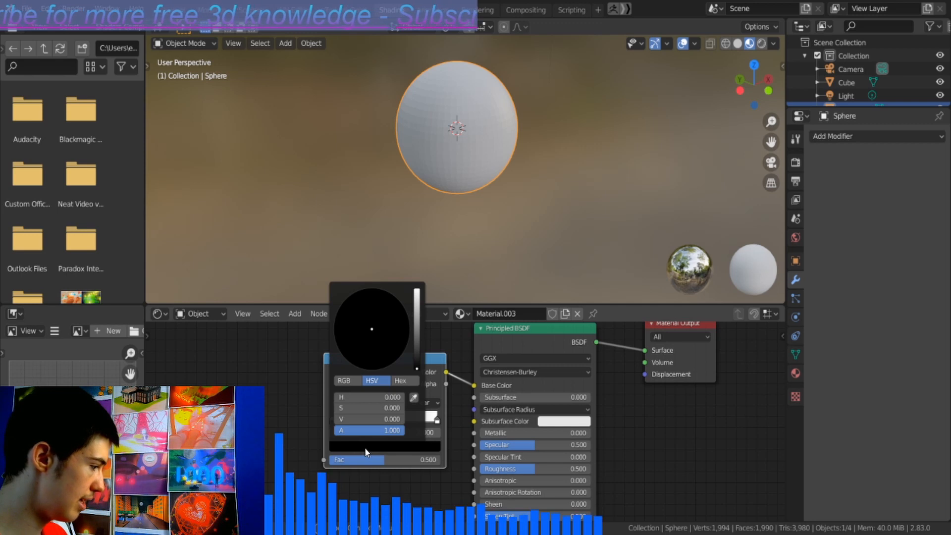
pyautogui.click(414, 317)
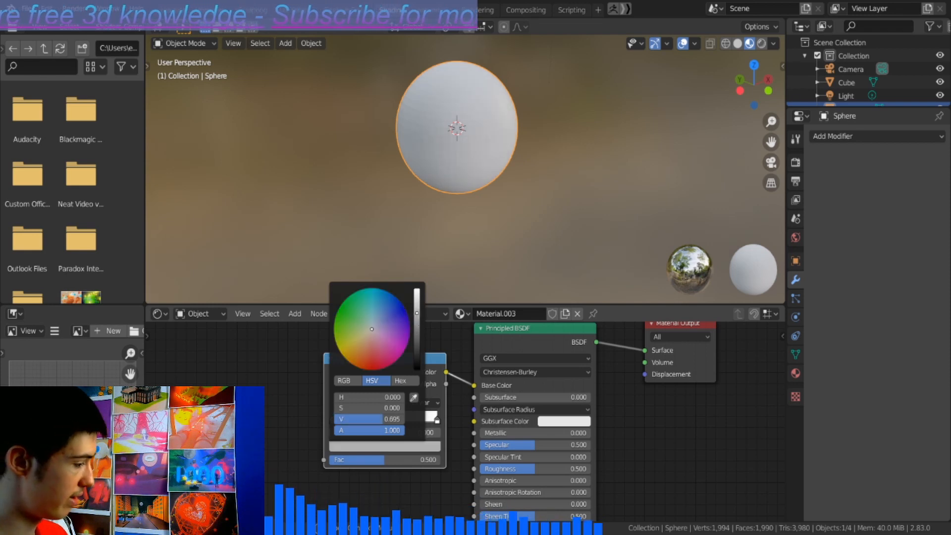
pyautogui.click(358, 448)
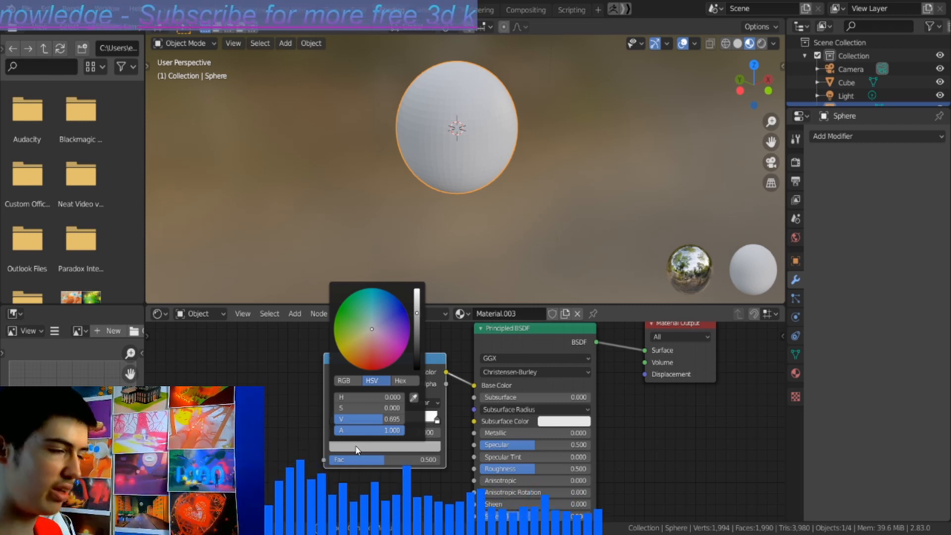
pyautogui.click(357, 446)
pyautogui.click(357, 446)
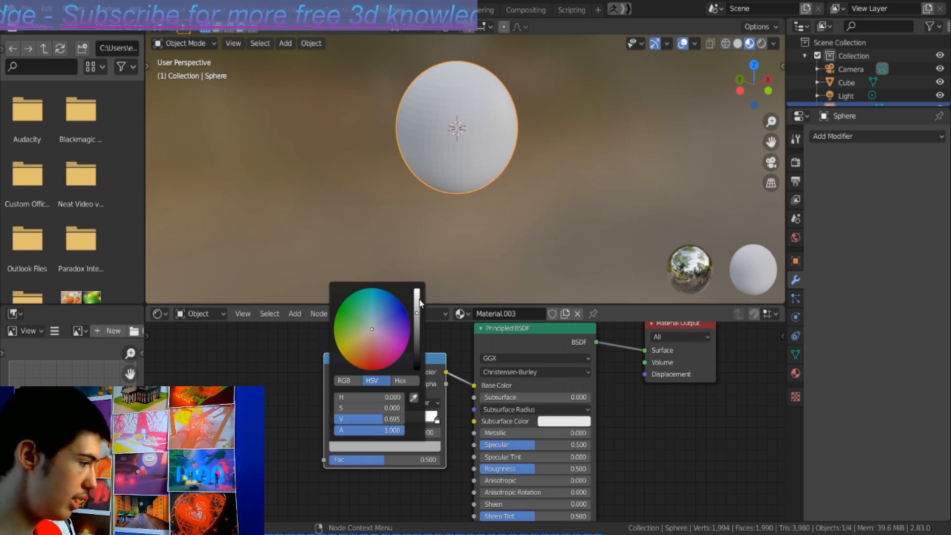
# - Set the ColorRamp's first stop to magenta with hue 0.800, saturation 1.000 and value 1.000
pyautogui.moveTo(418, 301); pyautogui.dragTo(418, 287)
pyautogui.moveTo(370, 328)
pyautogui.mouseDown()
pyautogui.moveTo(358, 308)
pyautogui.moveTo(351, 364)
pyautogui.moveTo(392, 364)
pyautogui.mouseUp()
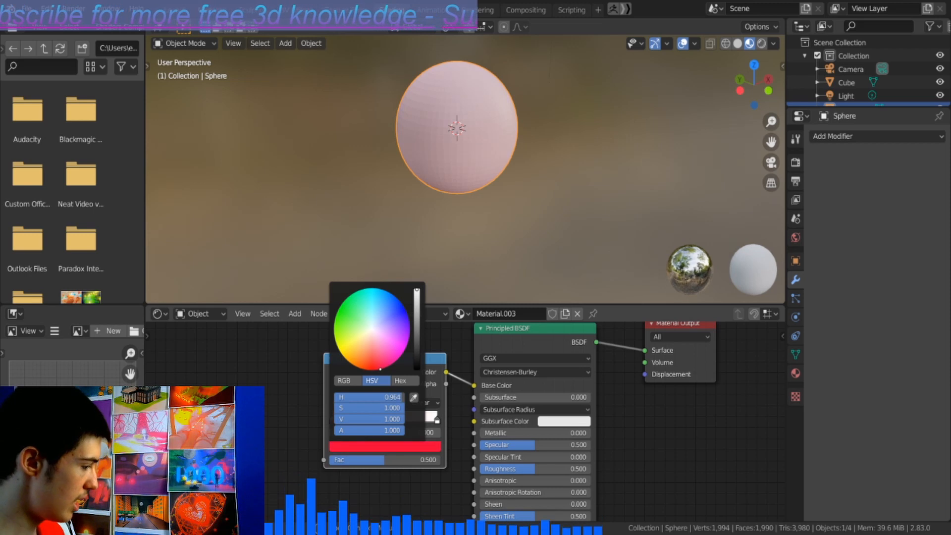
pyautogui.click(358, 448)
pyautogui.moveTo(389, 332); pyautogui.dragTo(408, 341)
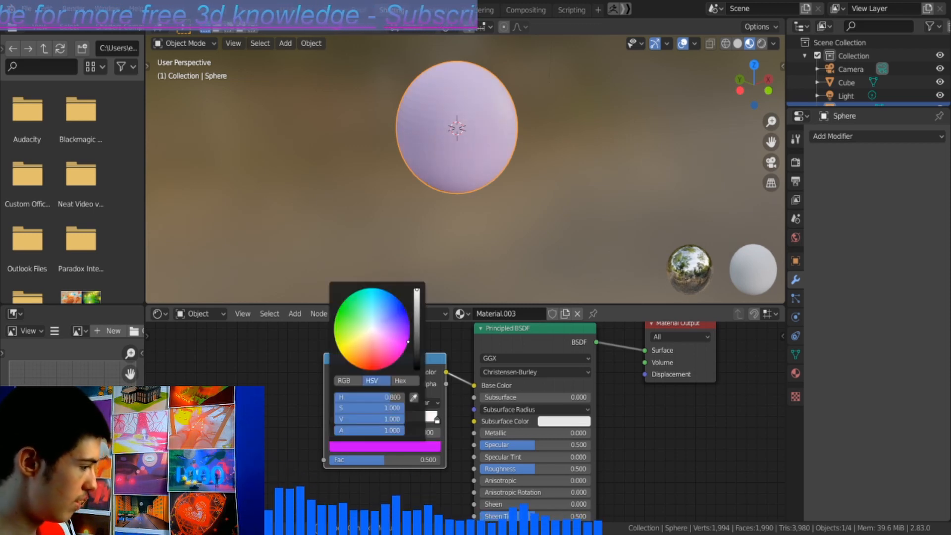
# - Set the color of the ColorRamp's white end stop to a bright cyan
pyautogui.click(437, 420)
pyautogui.click(381, 446)
pyautogui.moveTo(394, 312); pyautogui.dragTo(371, 287)
pyautogui.moveTo(540, 217); pyautogui.dragTo(477, 198, button='middle')
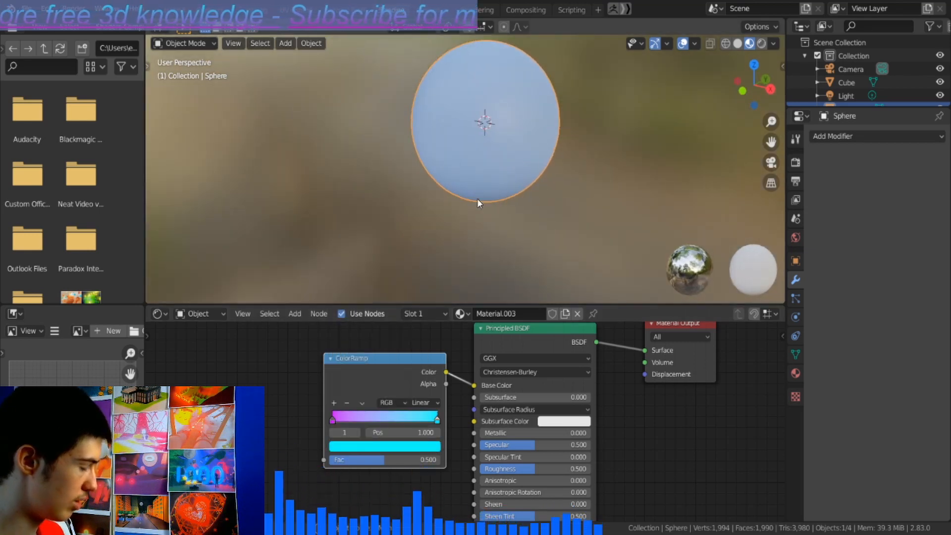
pyautogui.moveTo(448, 404); pyautogui.dragTo(551, 424, button='middle')
pyautogui.moveTo(449, 162)
pyautogui.mouseDown(button='middle')
pyautogui.moveTo(476, 159)
pyautogui.moveTo(500, 130)
pyautogui.moveTo(476, 231)
pyautogui.moveTo(453, 239)
pyautogui.moveTo(511, 248)
pyautogui.moveTo(365, 269)
pyautogui.mouseUp(button='middle')
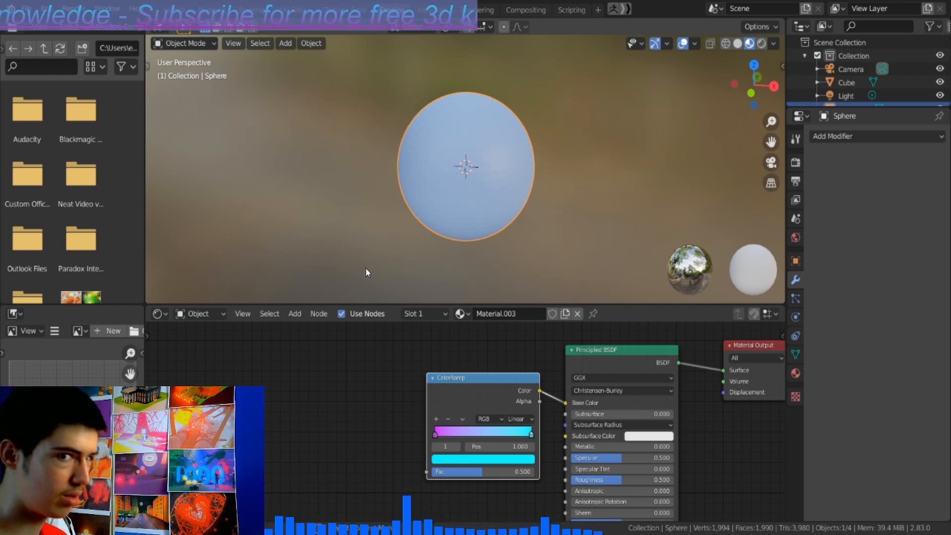
pyautogui.scroll(-1, 366, 268)
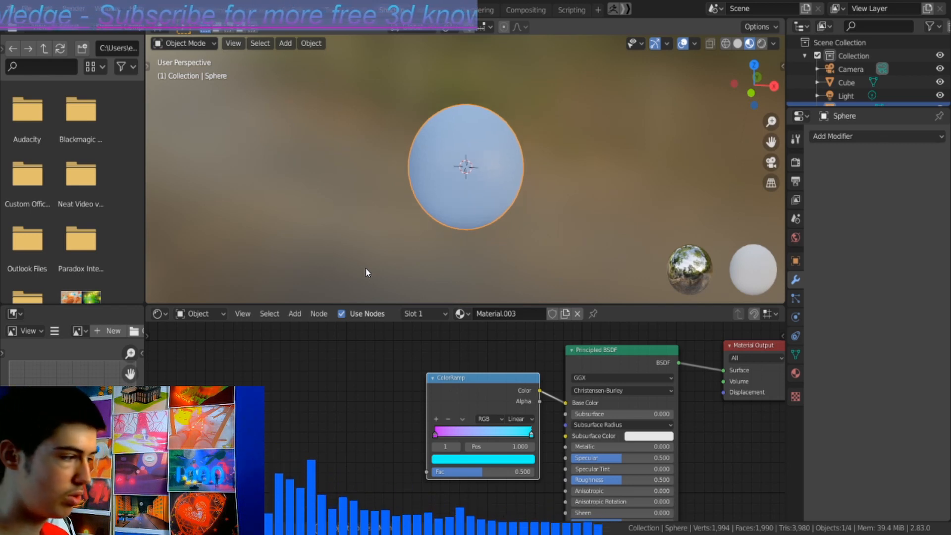
# - Add a Noise Texture node in the free space before the ColorRamp node
pyautogui.scroll(-1, 366, 269)
pyautogui.moveTo(345, 442); pyautogui.dragTo(446, 433, button='middle')
pyautogui.hotkey('shift', 'a')
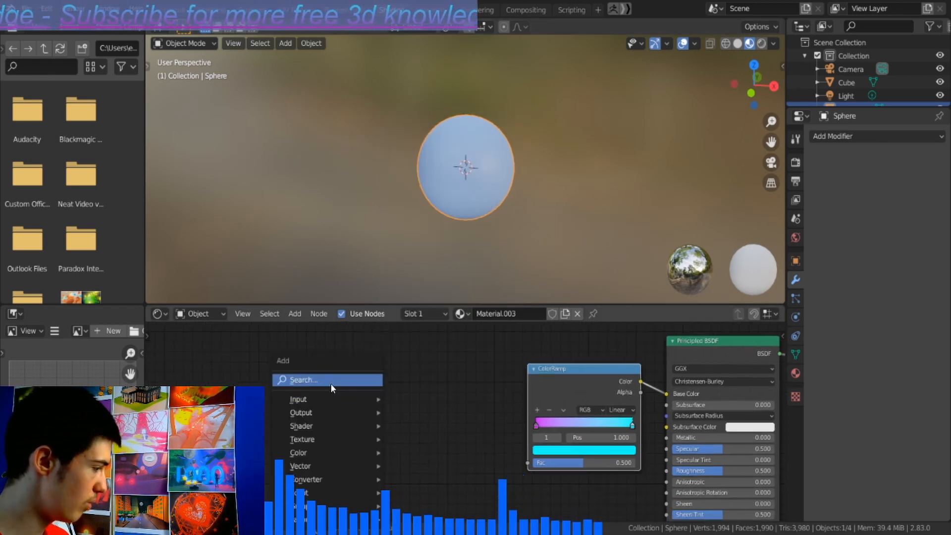
pyautogui.click(331, 384)
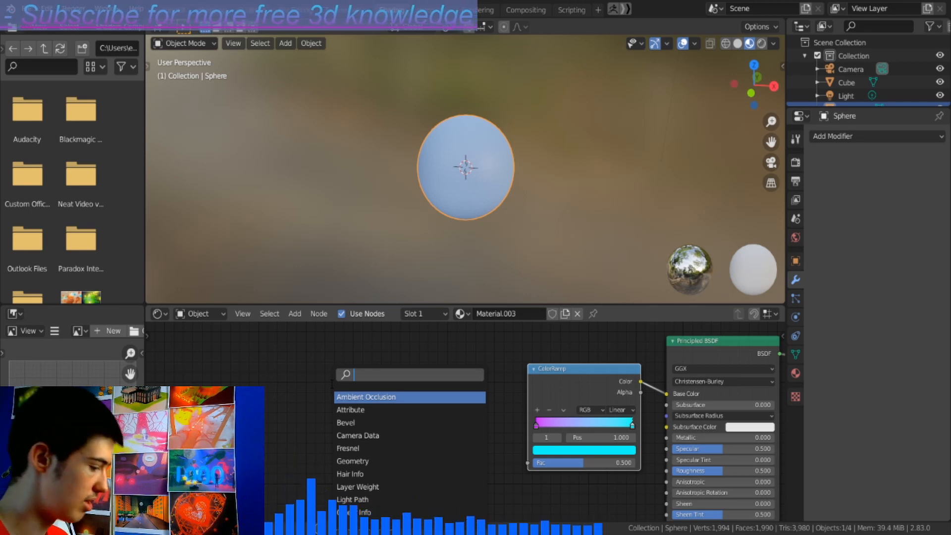
pyautogui.write('n')
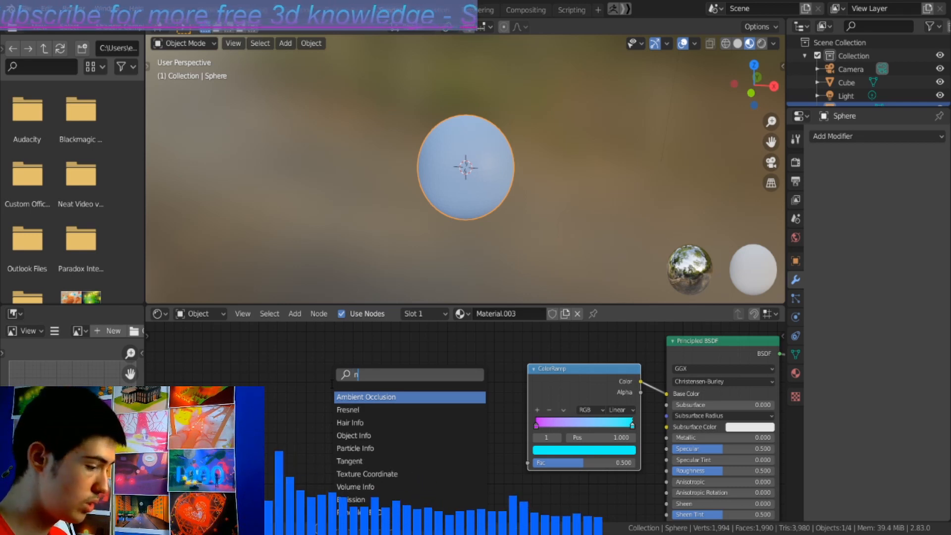
pyautogui.write('o')
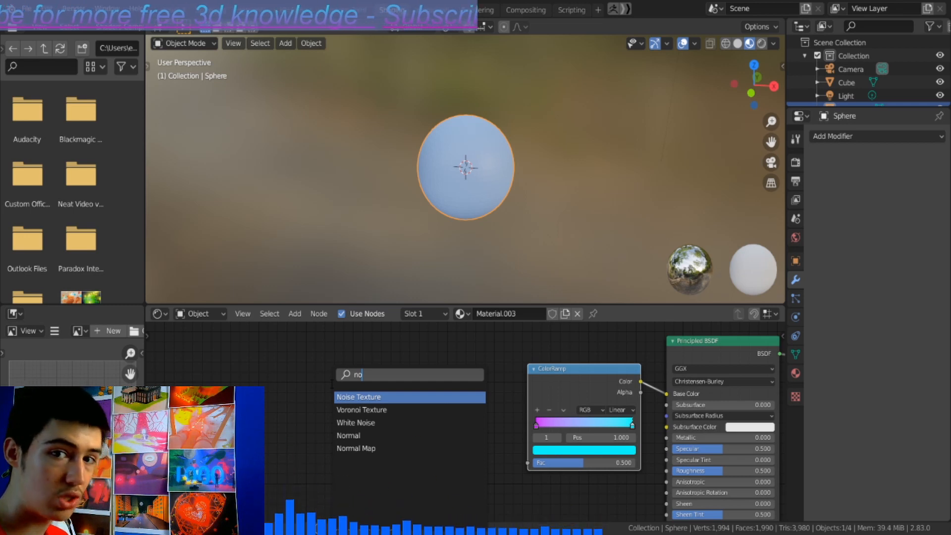
pyautogui.click(376, 398)
pyautogui.click(457, 433)
# - Connect the Noise Texture's Fac output to the ColorRamp's Fac input
pyautogui.scroll(1, 457, 433)
pyautogui.scroll(2, 445, 396)
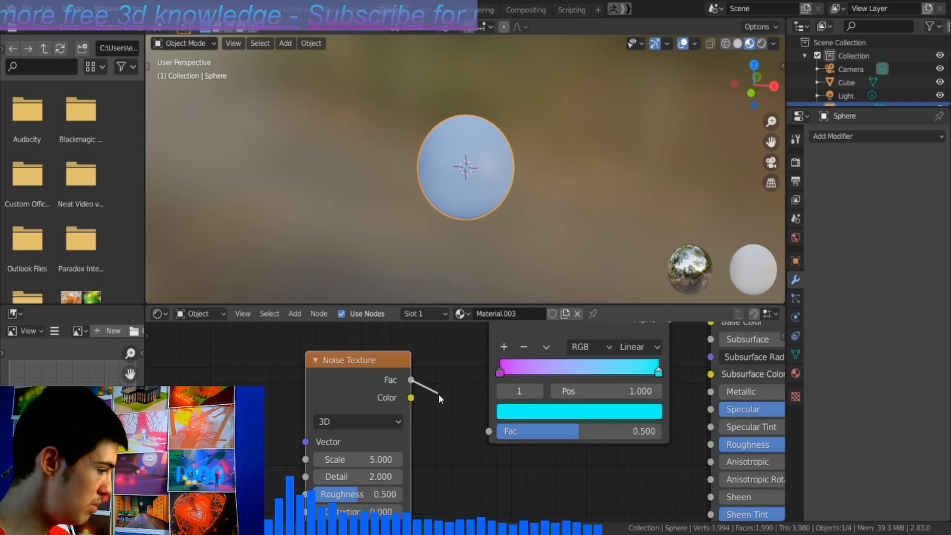
pyautogui.moveTo(490, 430); pyautogui.dragTo(489, 431)
pyautogui.scroll(-2, 506, 384)
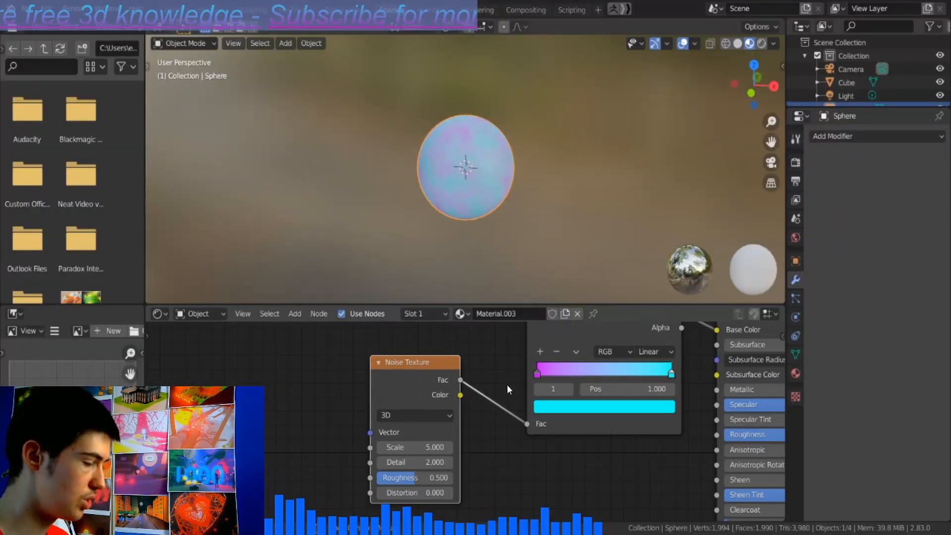
# - Add a Voronoi Texture node below the ColorRamp, leaving it unconnected
pyautogui.scroll(-3, 529, 415)
pyautogui.hotkey('shift', 'a')
pyautogui.click(325, 358)
pyautogui.write('voro')
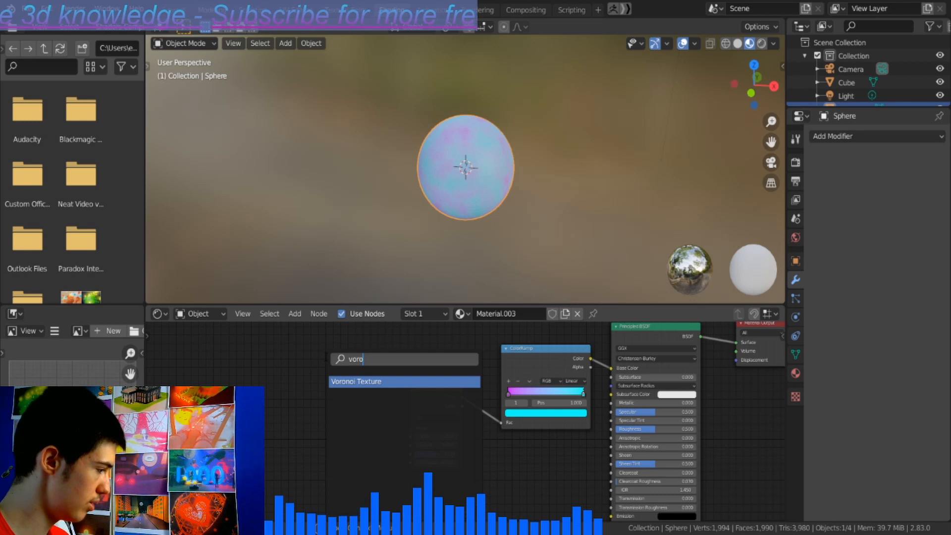
pyautogui.press('Return')
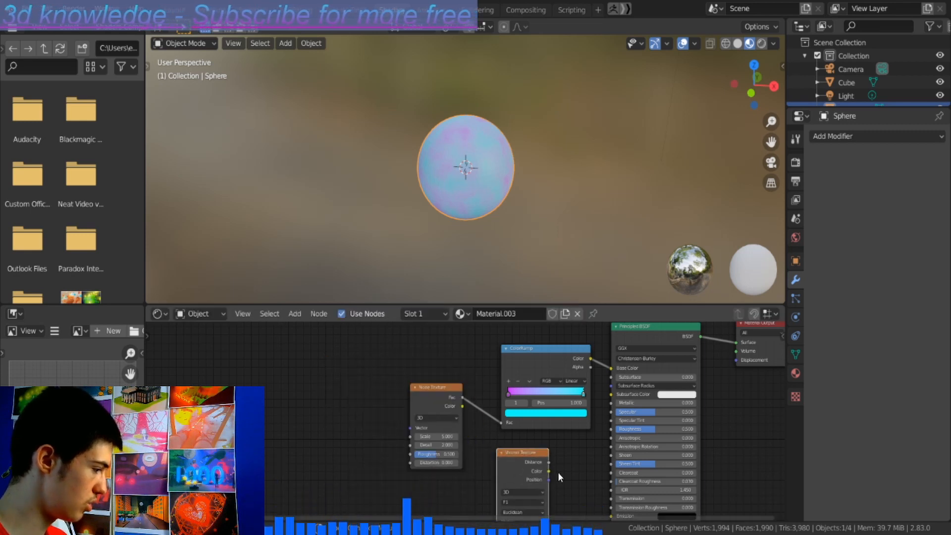
pyautogui.click(524, 367)
# - Add an unconnected Magic Texture node beside the Voronoi Texture, below the Noise Texture
pyautogui.hotkey('shift', 'a')
pyautogui.moveTo(405, 398)
pyautogui.click(400, 381)
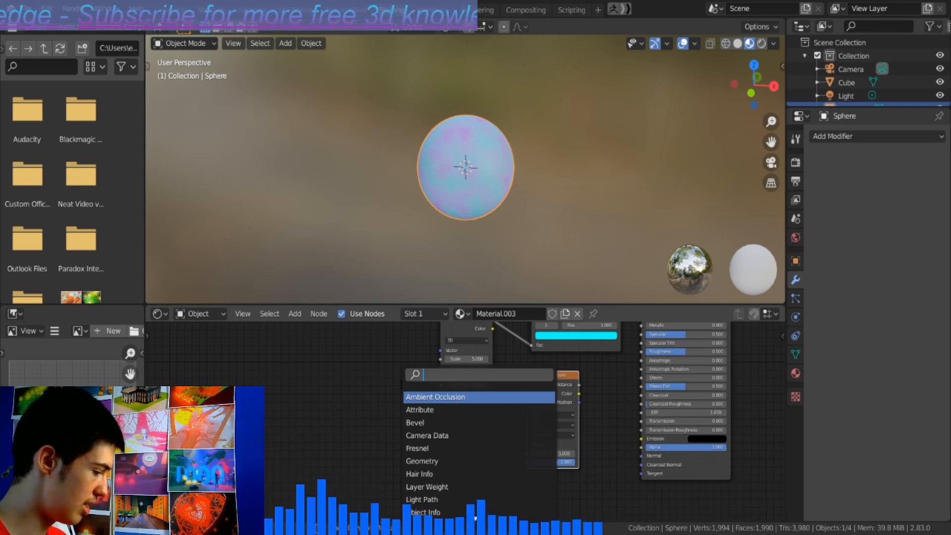
pyautogui.write('mag')
pyautogui.click(460, 410)
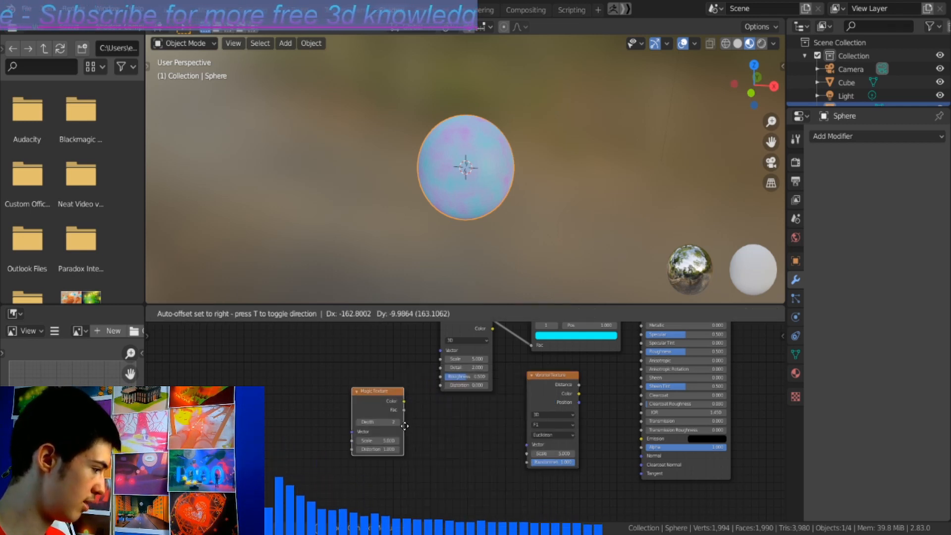
pyautogui.click(509, 443)
# - Add an unconnected Image Texture node beside the Magic Texture node
pyautogui.hotkey('shift', 'a')
pyautogui.click(410, 380)
pyautogui.write('ima')
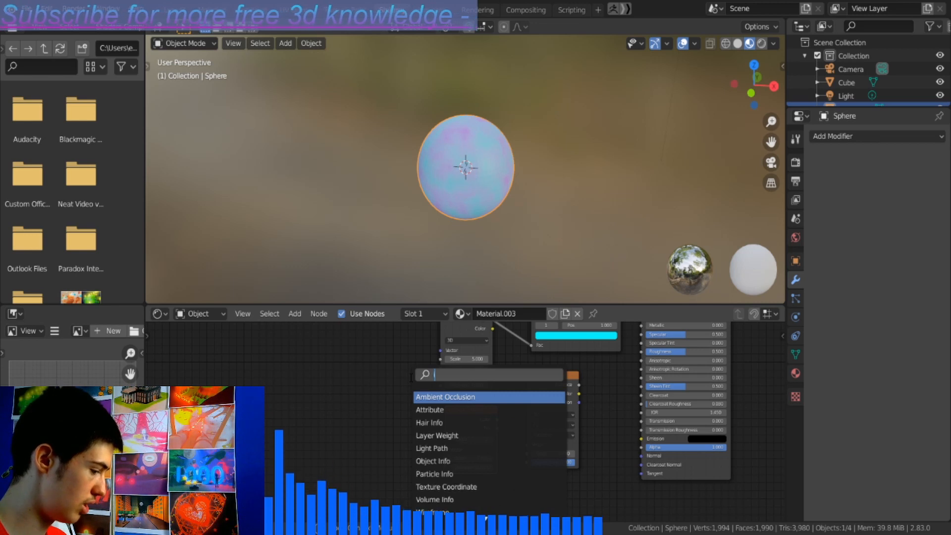
pyautogui.press('Return')
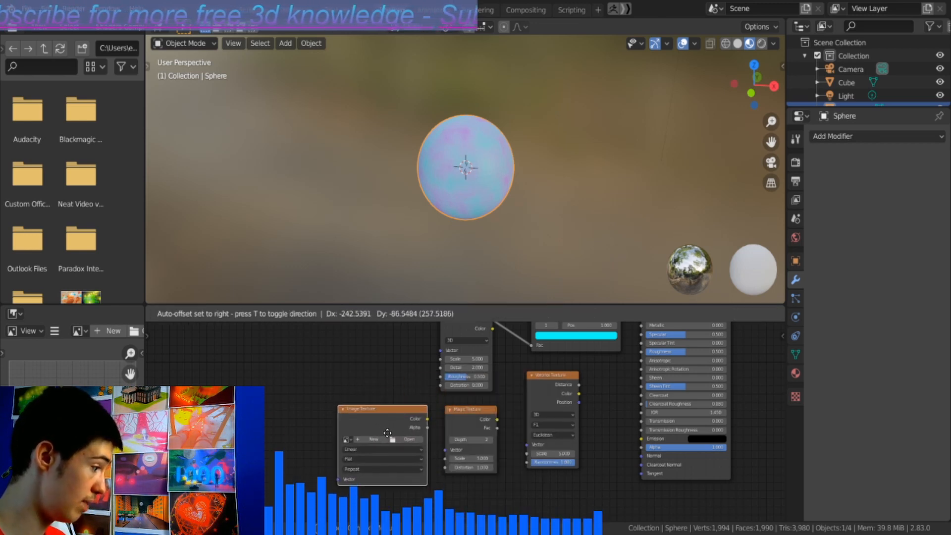
pyautogui.click(431, 392)
# - Add an unconnected Brick Texture node beside the Image Texture node
pyautogui.hotkey('shift', 'a')
pyautogui.click(445, 350)
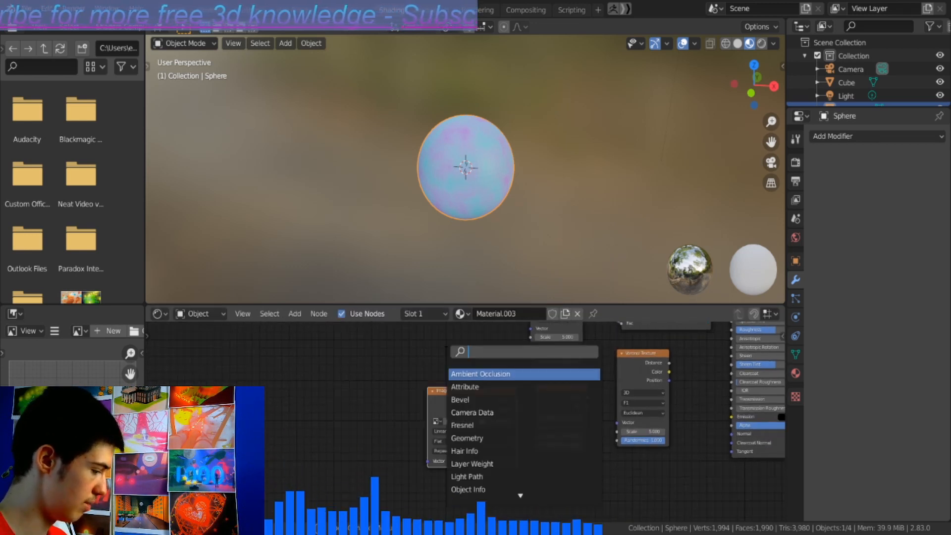
pyautogui.write('brick')
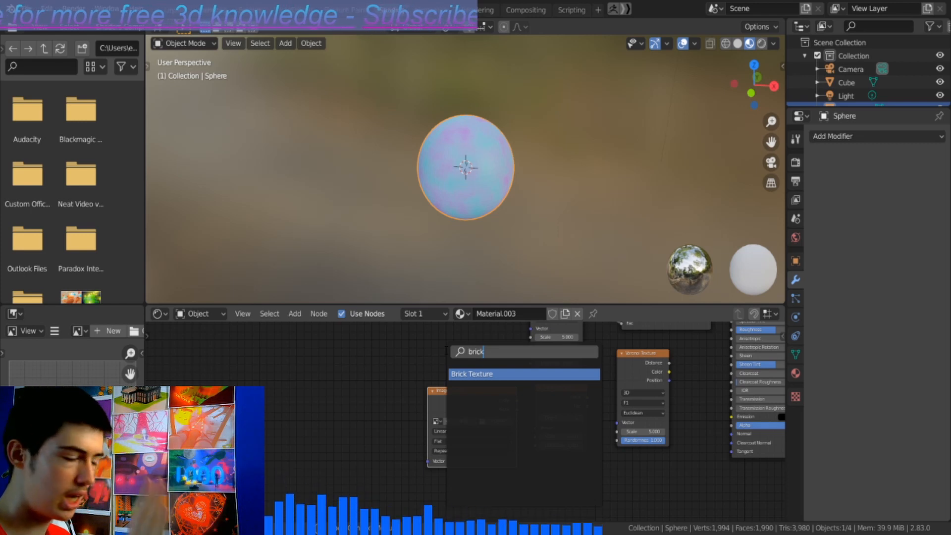
pyautogui.press('Return')
pyautogui.click(377, 415)
# - Examine the Noise Texture and ColorRamp nodes and the pattern they produce on the sphere from several sides
pyautogui.scroll(-3, 385, 420)
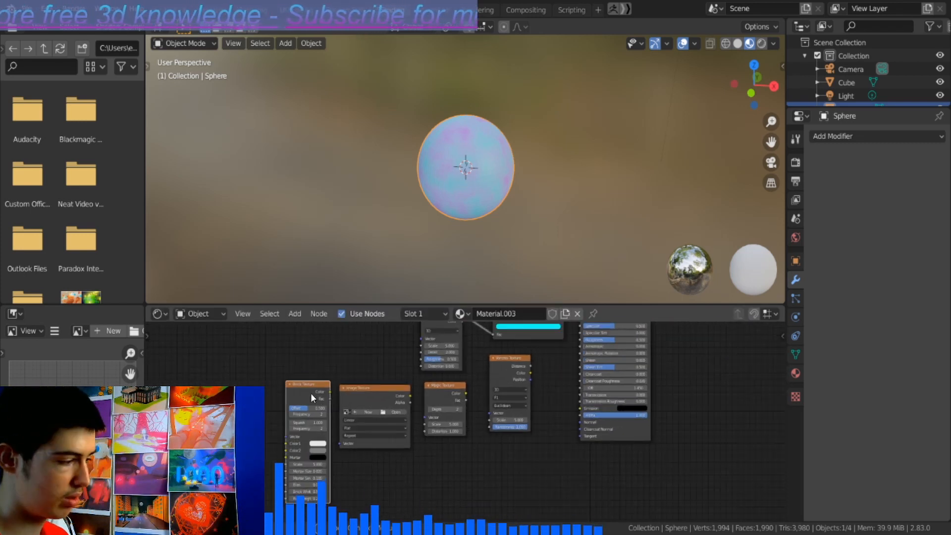
pyautogui.moveTo(423, 372); pyautogui.dragTo(410, 415, button='middle')
pyautogui.scroll(7, 493, 382)
pyautogui.moveTo(403, 378); pyautogui.dragTo(421, 425, button='middle')
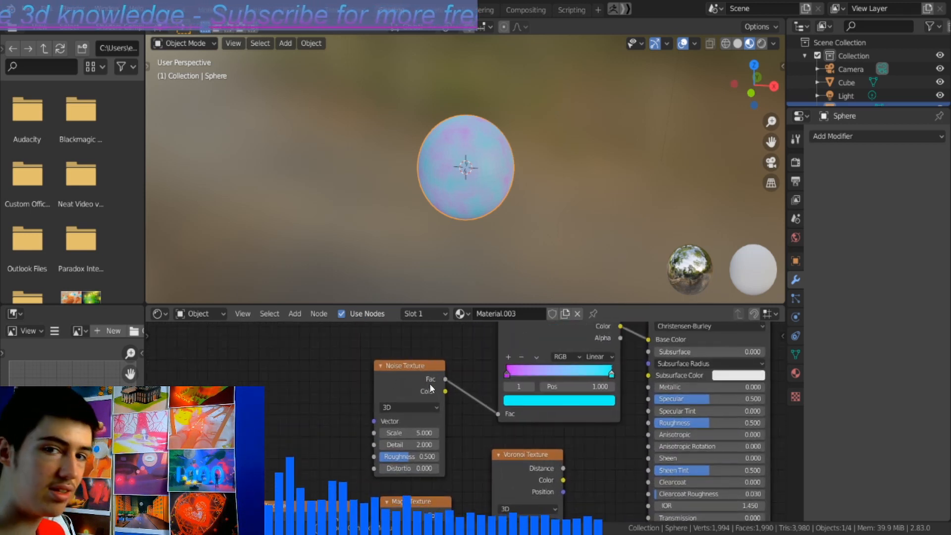
pyautogui.scroll(2, 430, 384)
pyautogui.moveTo(474, 245); pyautogui.dragTo(521, 252, button='middle')
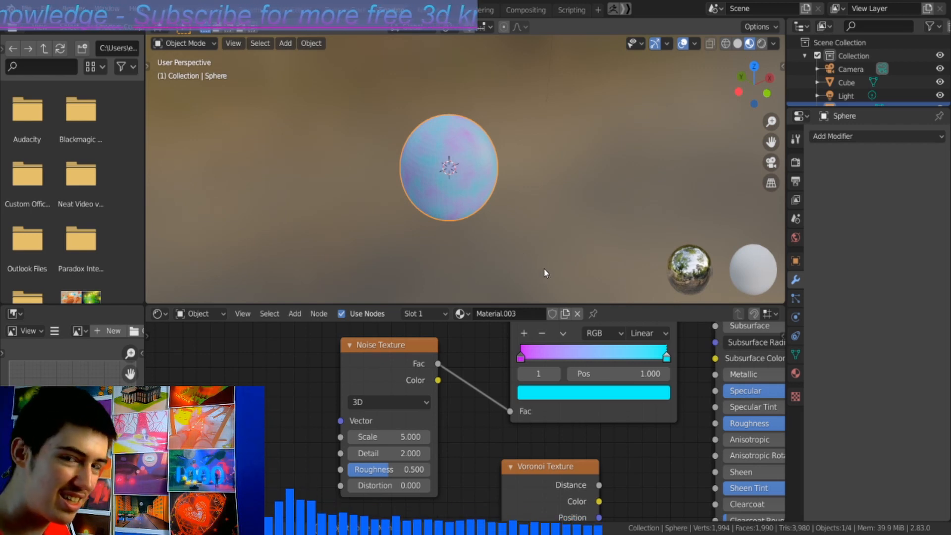
pyautogui.scroll(3, 542, 264)
pyautogui.moveTo(542, 264)
pyautogui.mouseDown(button='middle')
pyautogui.moveTo(471, 212)
pyautogui.moveTo(519, 303)
pyautogui.mouseUp(button='middle')
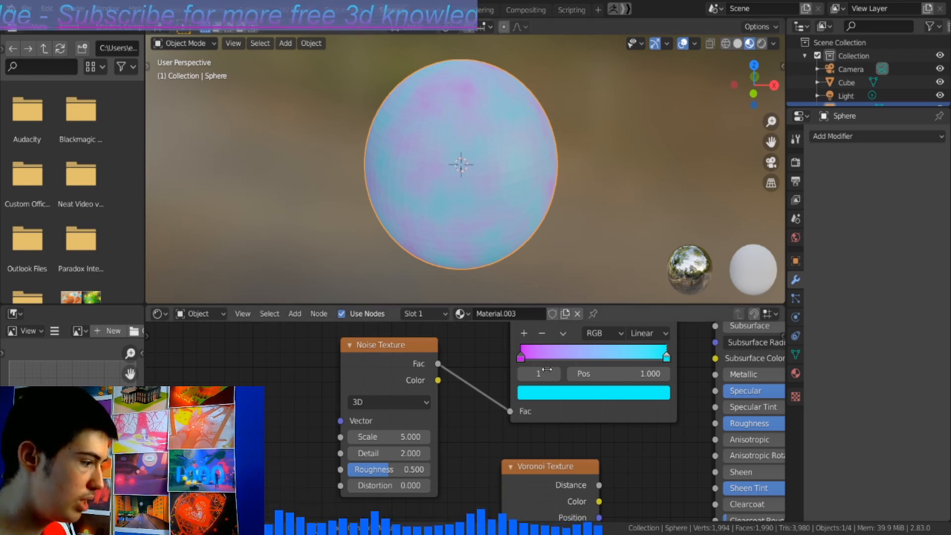
pyautogui.moveTo(484, 374); pyautogui.dragTo(432, 396, button='middle')
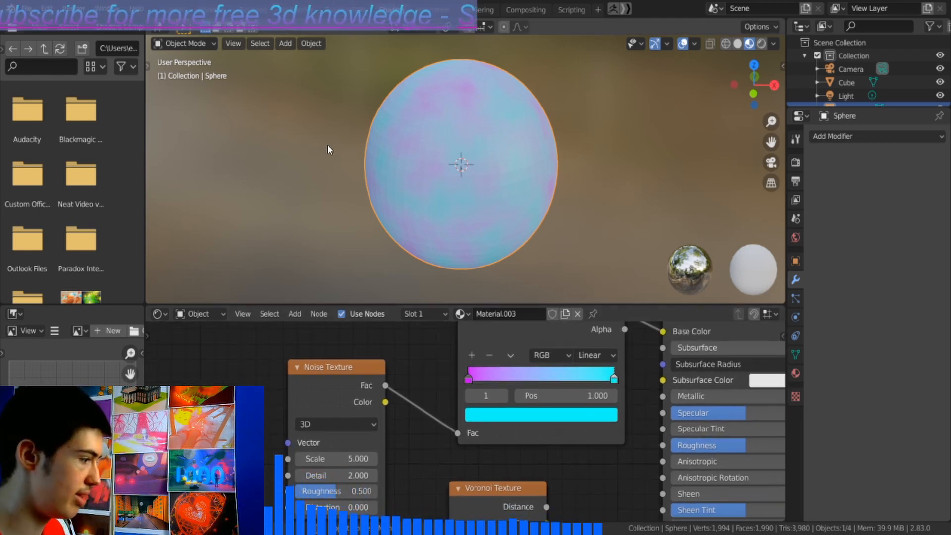
pyautogui.moveTo(328, 144)
pyautogui.mouseDown(button='middle')
pyautogui.moveTo(418, 169)
pyautogui.moveTo(470, 120)
pyautogui.moveTo(495, 69)
pyautogui.moveTo(568, 115)
pyautogui.moveTo(615, 168)
pyautogui.moveTo(697, 175)
pyautogui.mouseUp(button='middle')
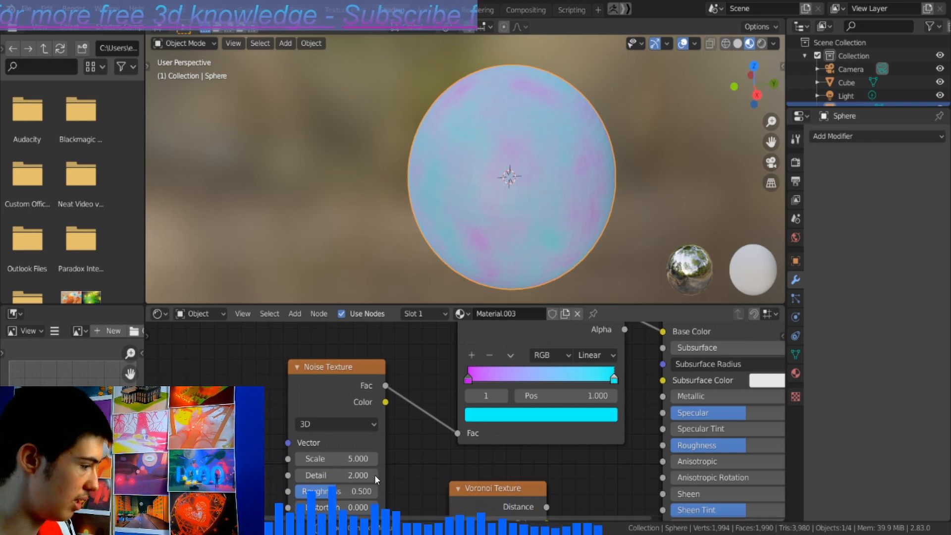
# - Try larger and smaller noise scales, then set the Noise Texture's Scale to 11.1 and its Detail to 16
pyautogui.moveTo(346, 458); pyautogui.dragTo(376, 459)
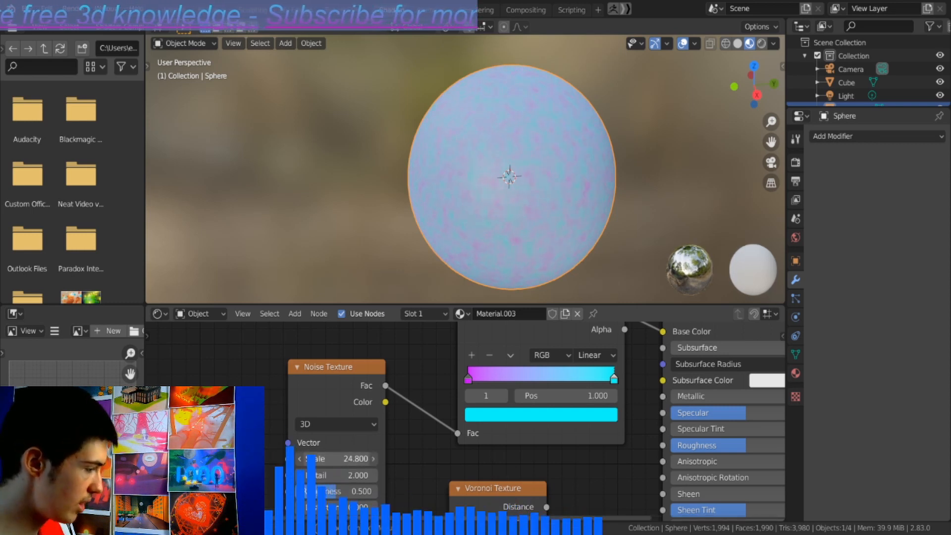
pyautogui.moveTo(346, 458); pyautogui.dragTo(337, 460)
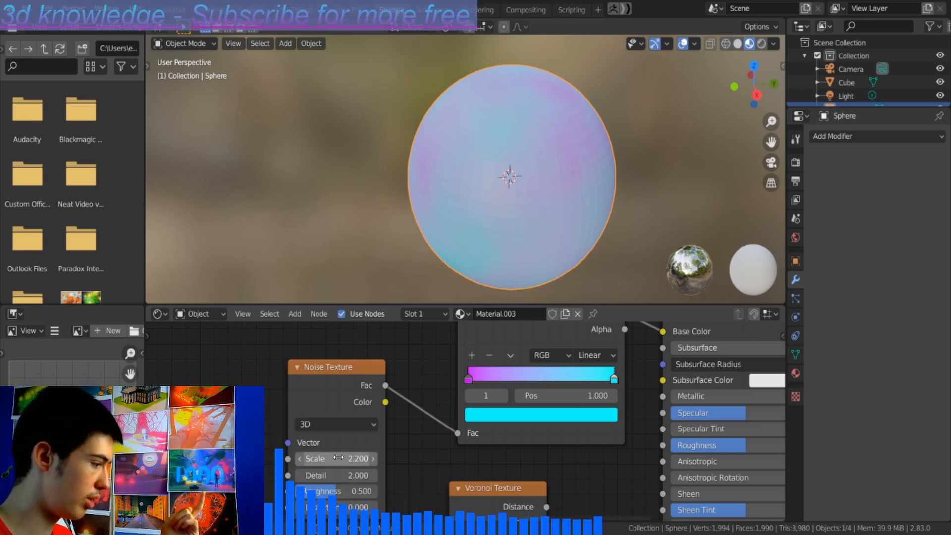
pyautogui.moveTo(341, 459); pyautogui.dragTo(363, 458)
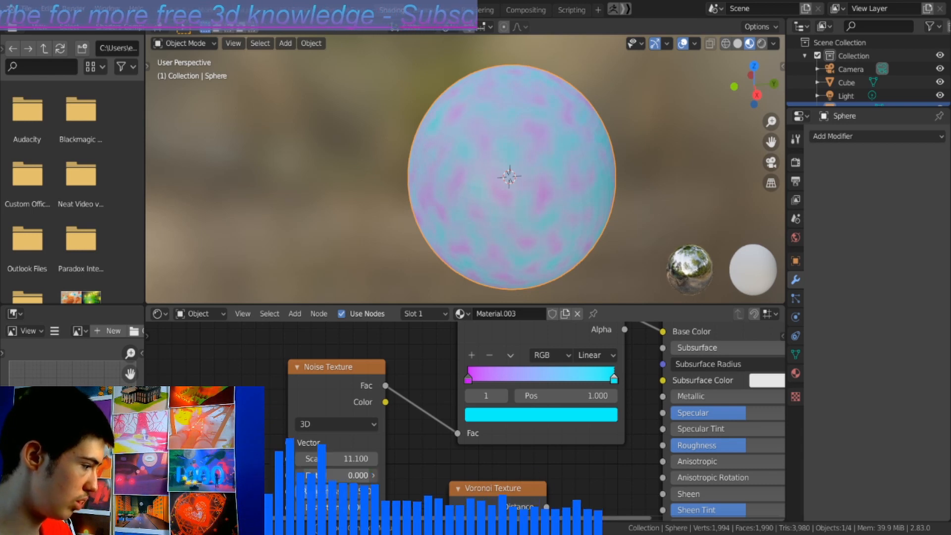
pyautogui.moveTo(365, 261); pyautogui.dragTo(423, 236, button='middle')
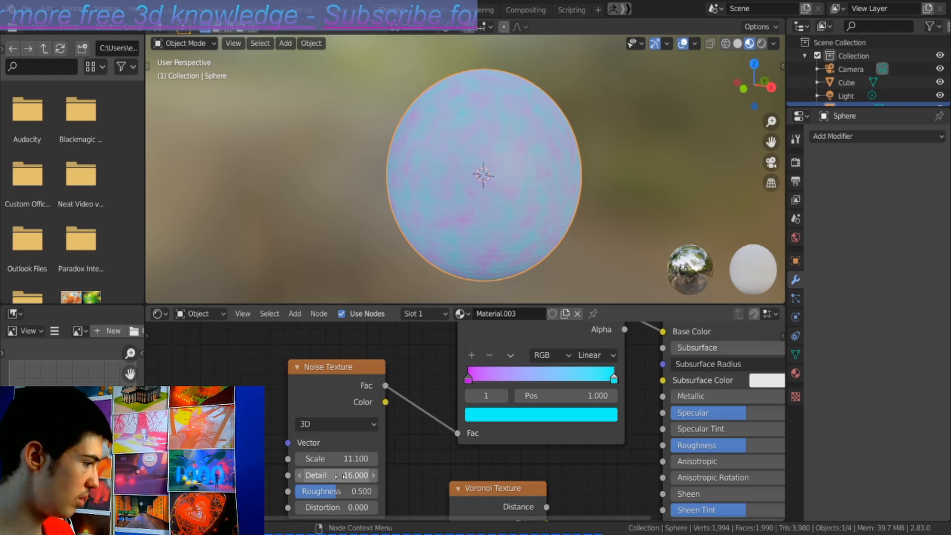
# - Review the whole node layout, the sphere's surface pattern and the Noise Texture's settings up close
pyautogui.moveTo(285, 371); pyautogui.dragTo(465, 364, button='middle')
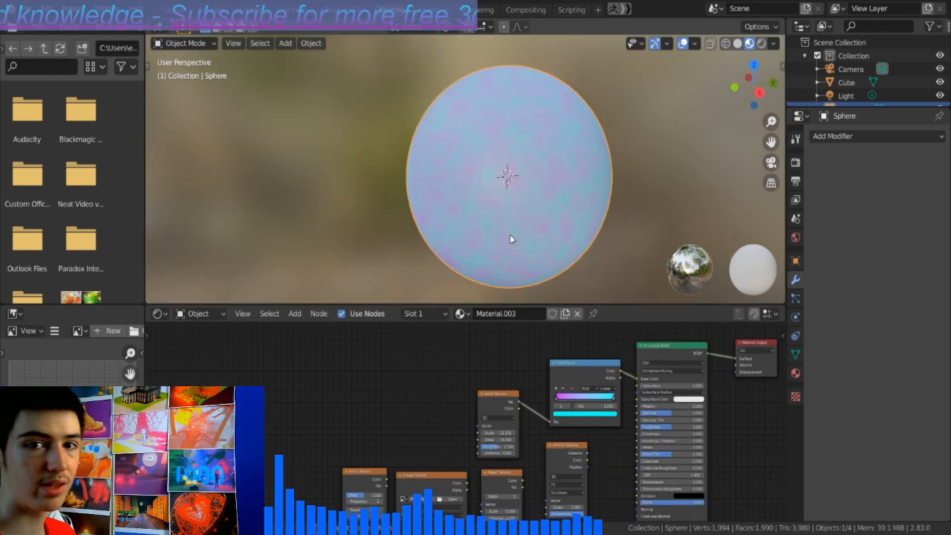
pyautogui.keyDown('shift'); pyautogui.moveTo(541, 209); pyautogui.dragTo(473, 188, button='middle'); pyautogui.keyUp('shift')
pyautogui.scroll(2, 458, 207)
pyautogui.scroll(-3, 429, 219)
pyautogui.scroll(6, 548, 387)
pyautogui.scroll(2, 548, 387)
pyautogui.moveTo(548, 388); pyautogui.dragTo(448, 372, button='middle')
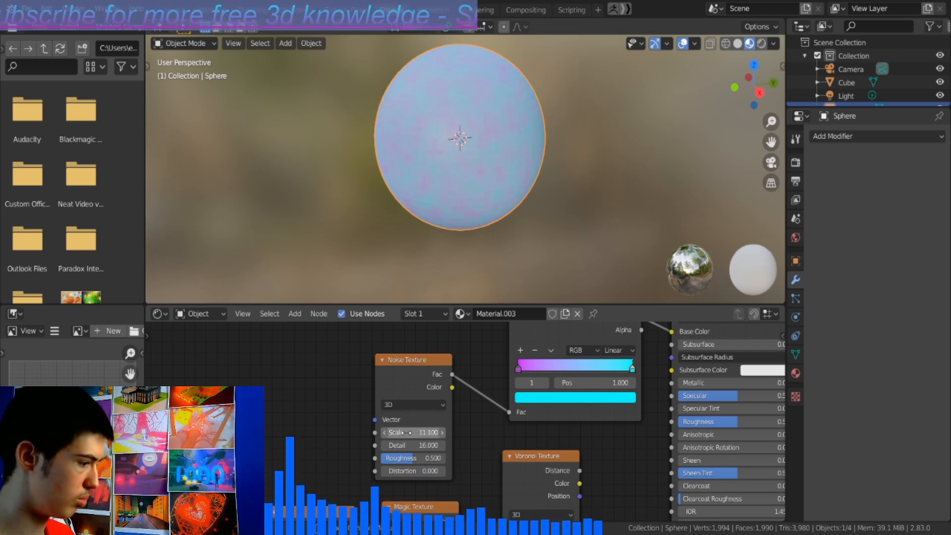
# - Add a Texture Coordinate node in the empty space before the Noise Texture node
pyautogui.scroll(-3, 282, 373)
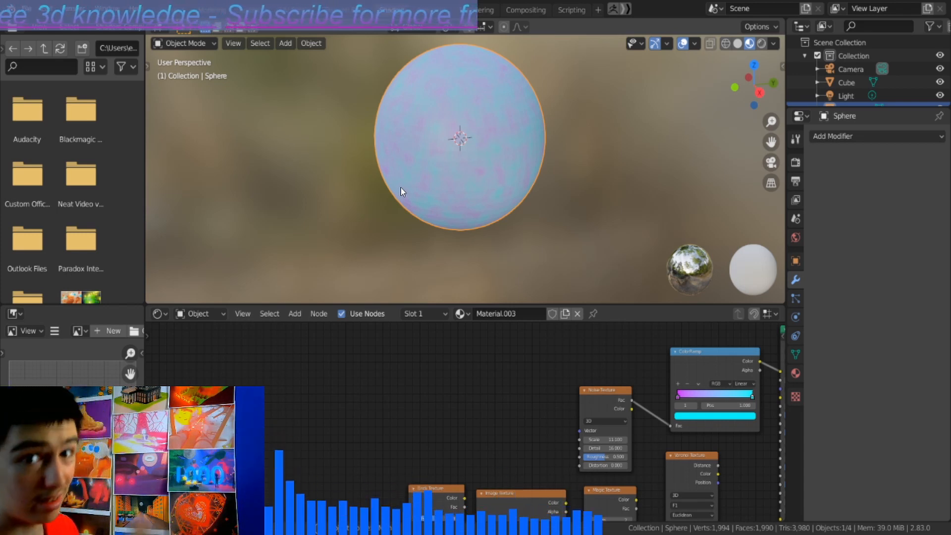
pyautogui.hotkey('shift', 'a')
pyautogui.moveTo(450, 367)
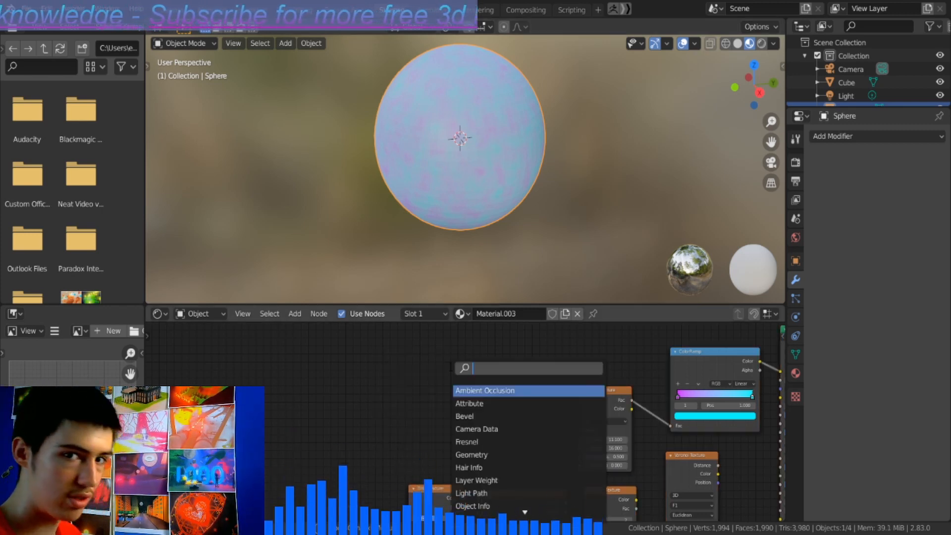
pyautogui.write('textu')
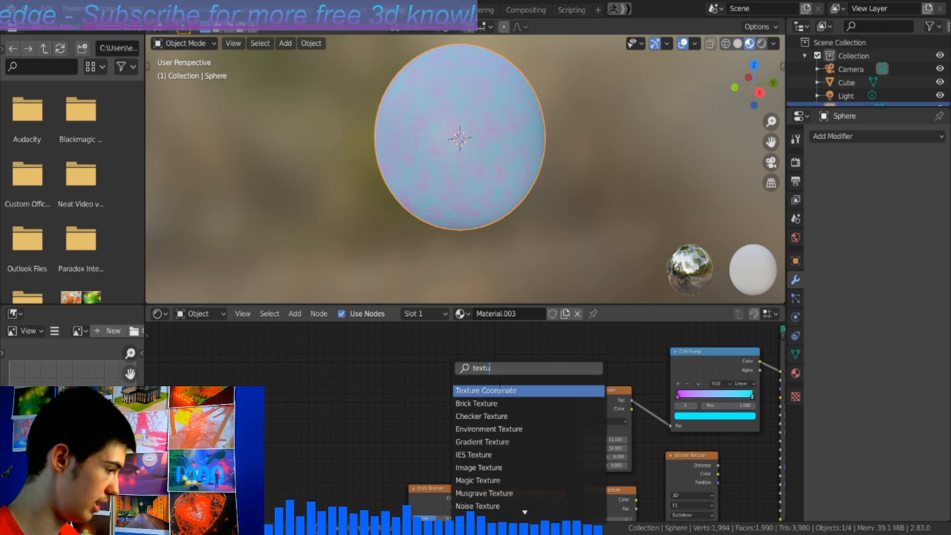
pyautogui.press('Return')
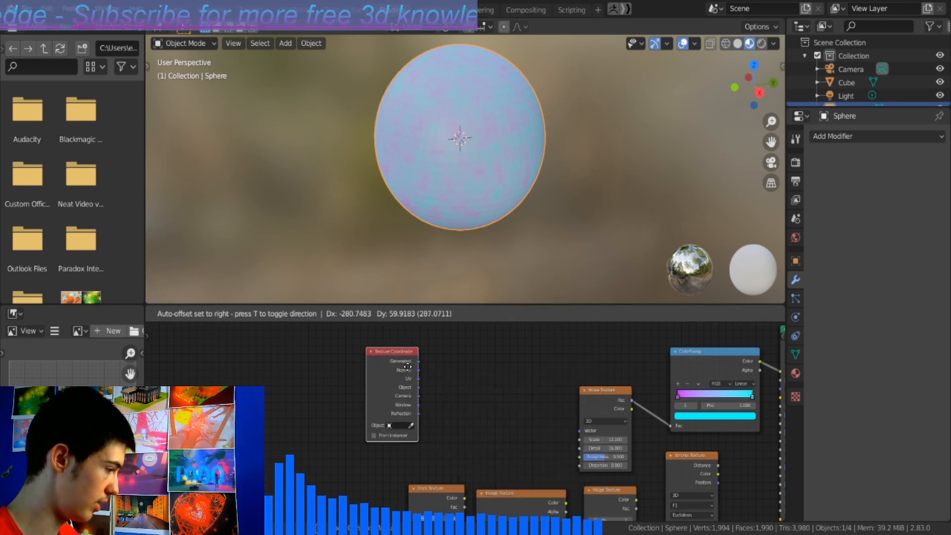
pyautogui.click(454, 394)
# - Reposition the Texture Coordinate node, leaving room for another node between it and the Noise Texture
pyautogui.scroll(2, 453, 394)
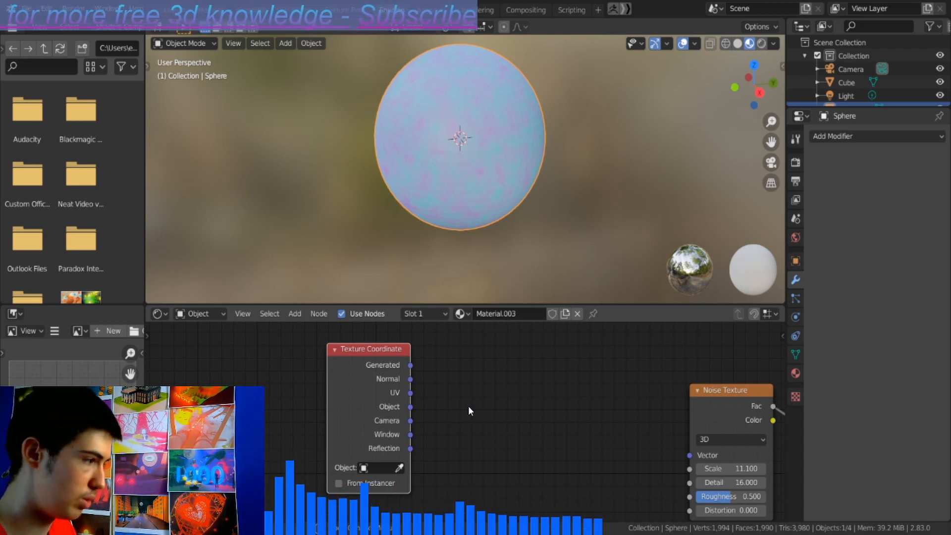
pyautogui.moveTo(404, 372); pyautogui.dragTo(516, 411)
pyautogui.scroll(1, 517, 412)
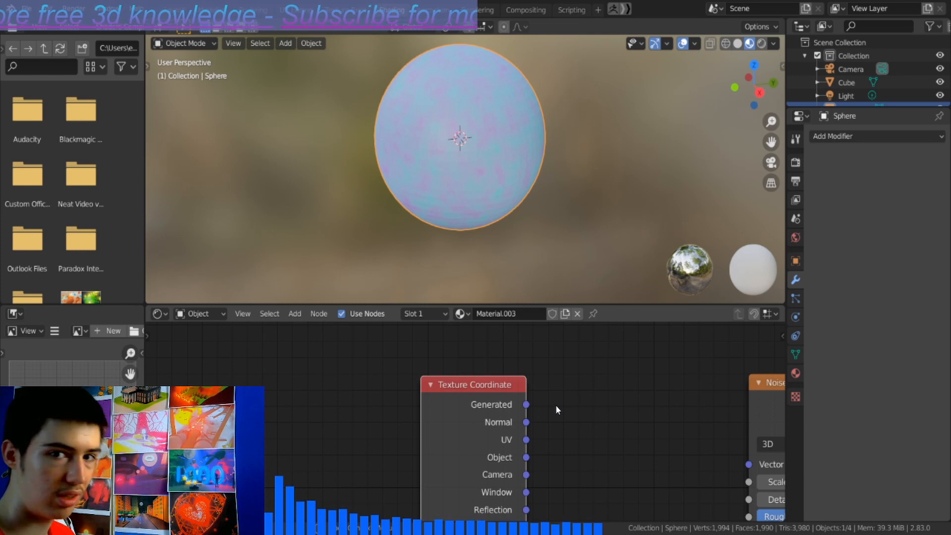
pyautogui.scroll(-3, 545, 401)
pyautogui.moveTo(587, 406); pyautogui.dragTo(443, 360, button='middle')
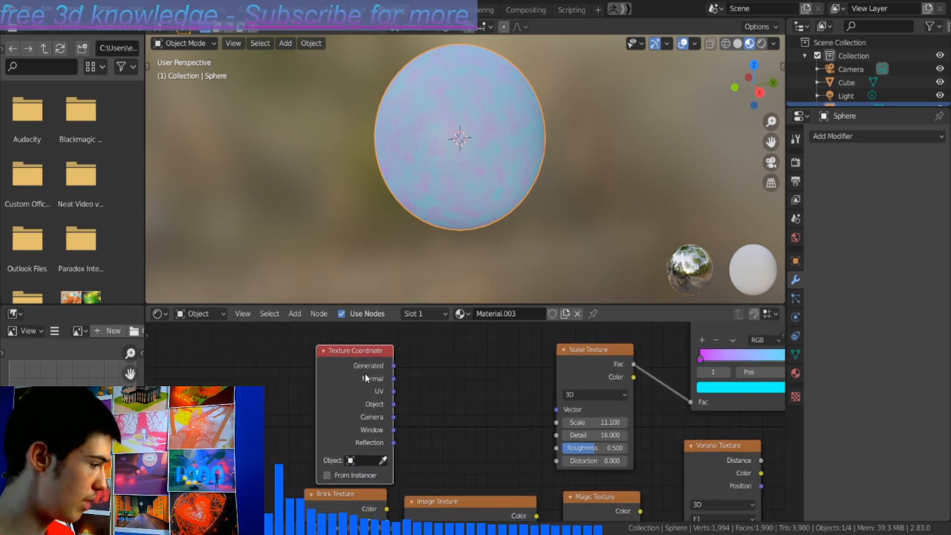
pyautogui.moveTo(365, 373); pyautogui.dragTo(329, 367)
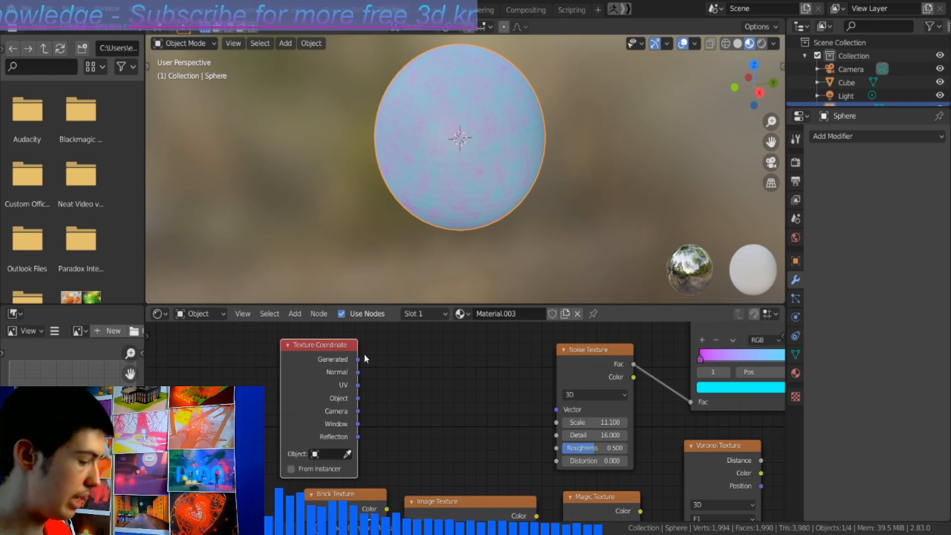
# - Add a Mapping node between the Texture Coordinate node and the Noise Texture node
pyautogui.press('a')
pyautogui.press('a')
pyautogui.hotkey('shift', 'a')
pyautogui.click(452, 348)
pyautogui.write('mapp')
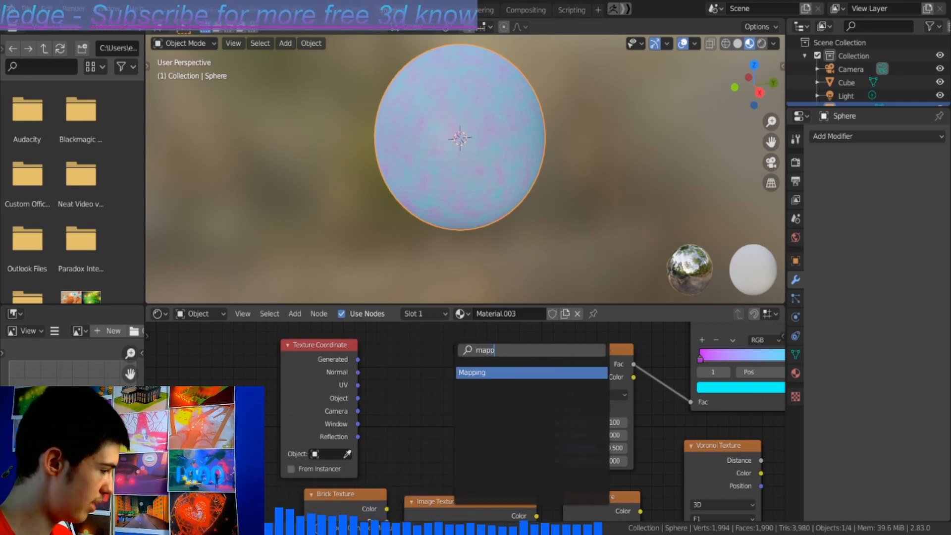
pyautogui.press('Return')
pyautogui.click(446, 369)
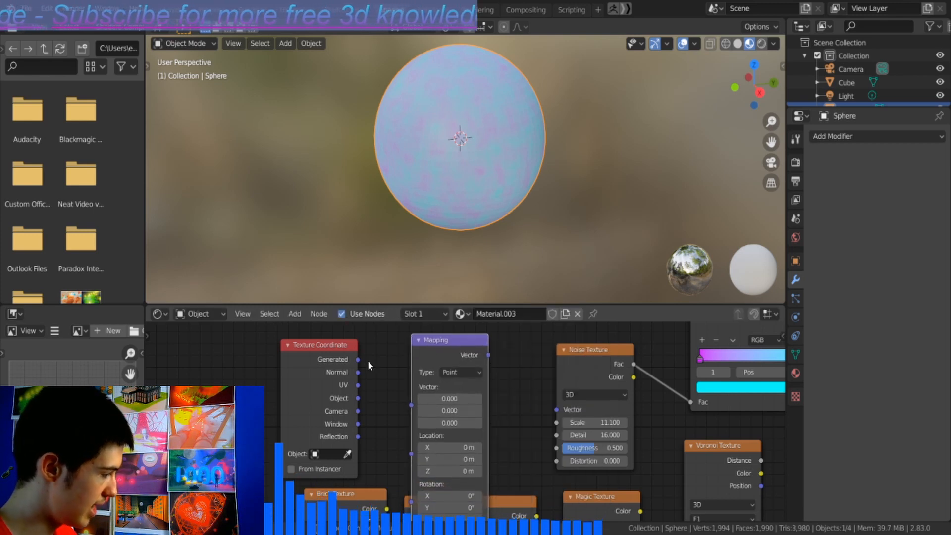
# - Link the Texture Coordinate's Generated output to the Mapping node's Vector input, and Mapping's Vector output to the Noise Texture's Vector input
pyautogui.moveTo(420, 400); pyautogui.dragTo(420, 401)
pyautogui.moveTo(537, 382); pyautogui.dragTo(486, 408, button='middle')
pyautogui.scroll(1, 486, 408)
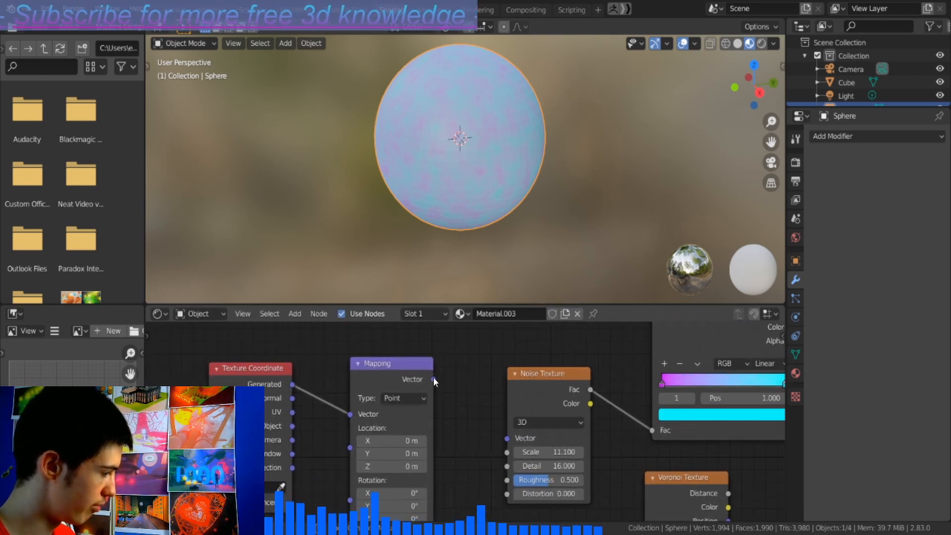
pyautogui.moveTo(433, 380); pyautogui.dragTo(511, 443)
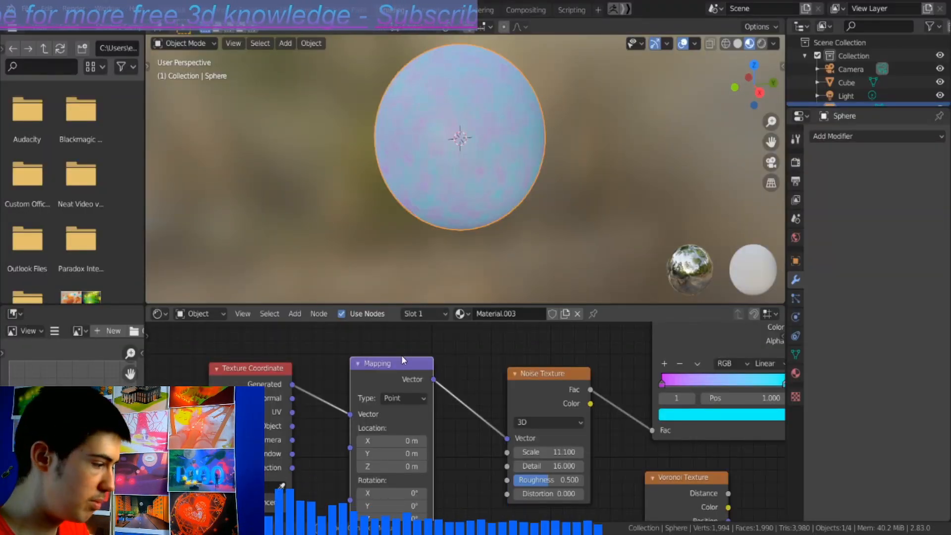
# - Review the linked node chain from the Texture Coordinate node through to the Material Output node
pyautogui.scroll(-2, 488, 374)
pyautogui.moveTo(500, 440); pyautogui.dragTo(511, 417, button='middle')
pyautogui.scroll(2, 517, 387)
pyautogui.moveTo(444, 415)
pyautogui.mouseDown()
pyautogui.moveTo(476, 415)
pyautogui.moveTo(444, 416)
pyautogui.mouseUp()
pyautogui.moveTo(312, 360); pyautogui.dragTo(387, 359, button='middle')
pyautogui.scroll(1, 385, 359)
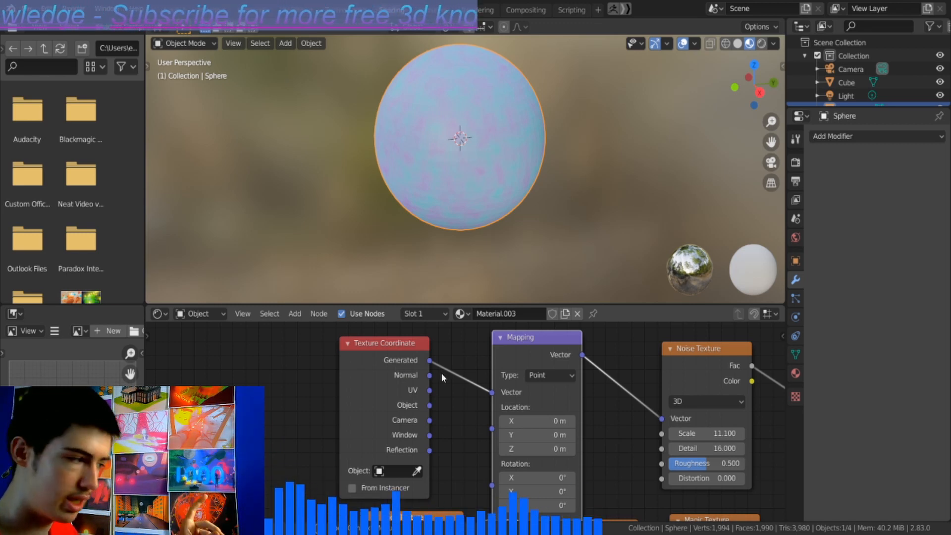
pyautogui.moveTo(594, 388); pyautogui.dragTo(368, 401, button='middle')
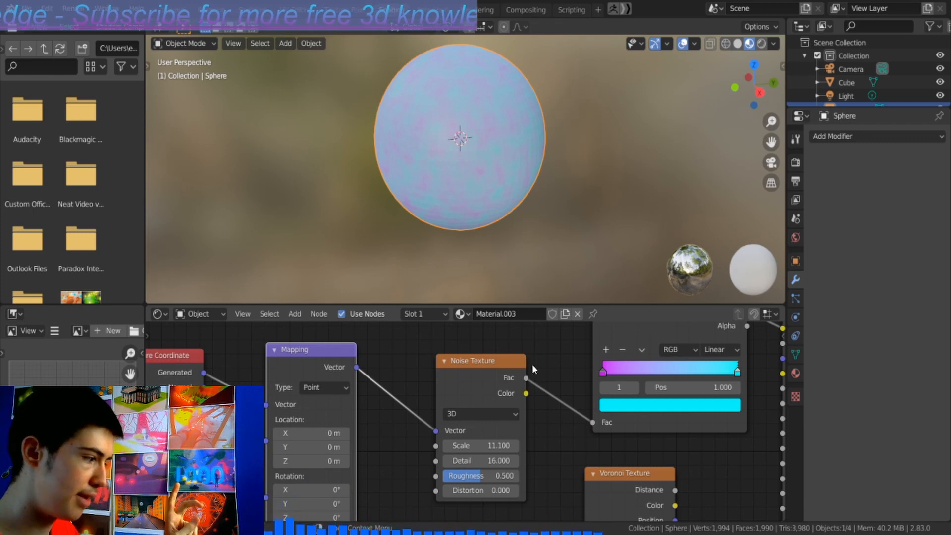
pyautogui.moveTo(532, 364); pyautogui.dragTo(304, 412, button='middle')
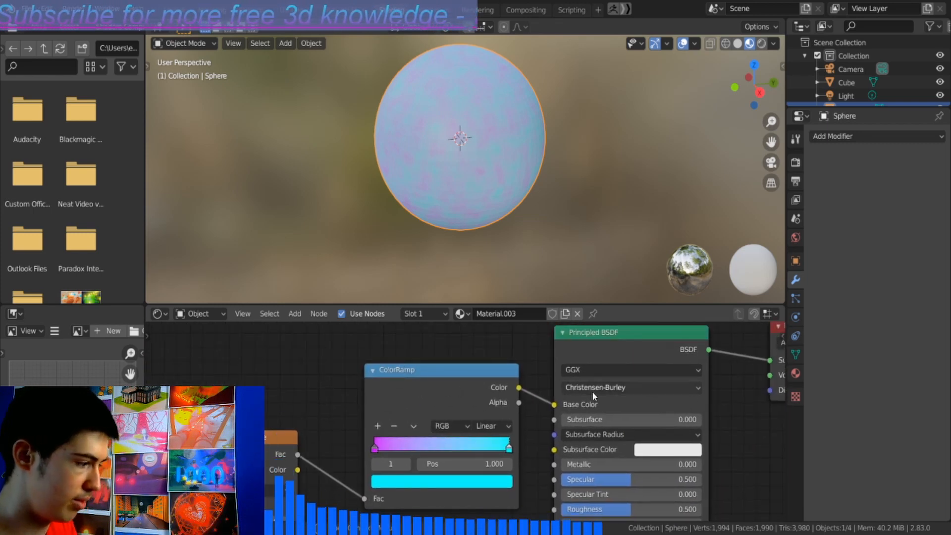
pyautogui.scroll(-1, 777, 446)
pyautogui.moveTo(776, 445); pyautogui.dragTo(695, 452, button='middle')
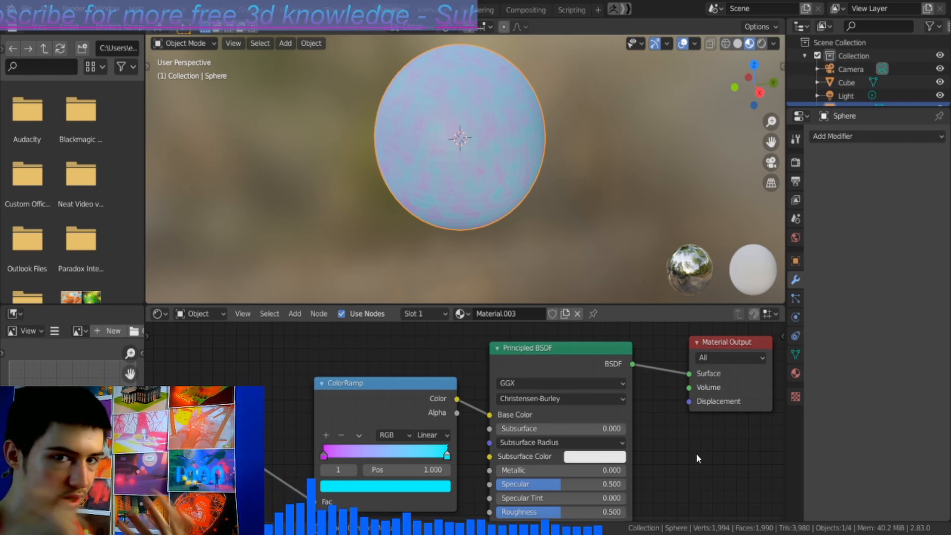
pyautogui.moveTo(281, 397); pyautogui.dragTo(484, 382, button='middle')
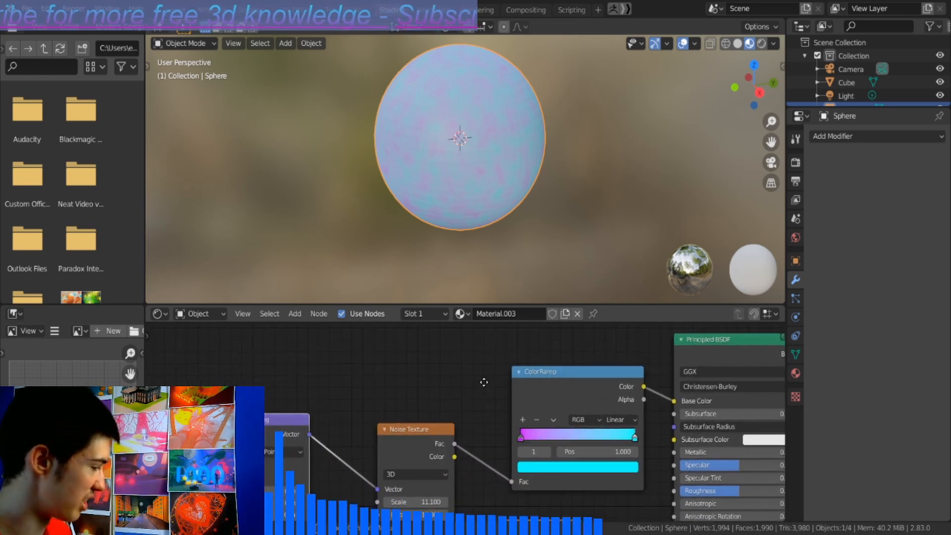
# - Try shifting the noise pattern with the Mapping node's X Location, then cancel the change
pyautogui.moveTo(346, 445); pyautogui.dragTo(420, 342, button='middle')
pyautogui.scroll(5, 426, 352)
pyautogui.moveTo(388, 425); pyautogui.dragTo(509, 385, button='middle')
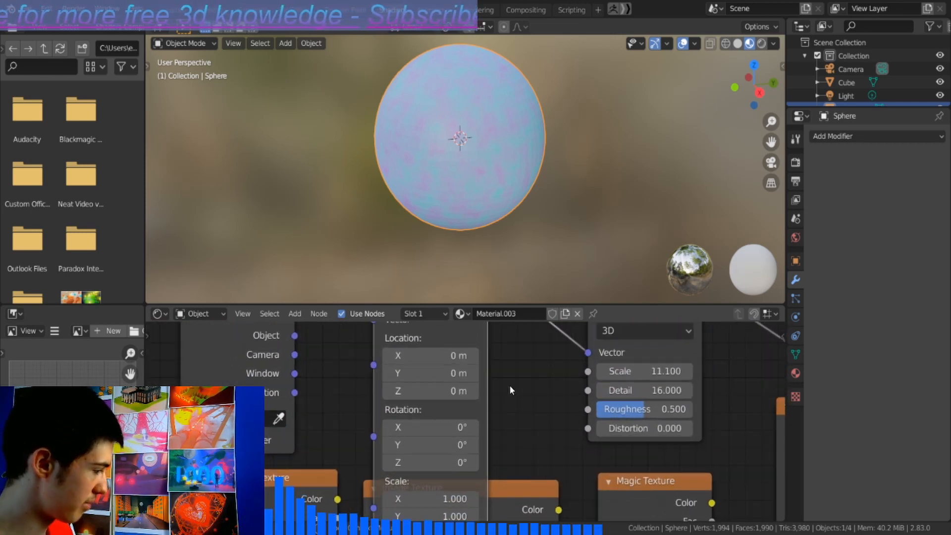
pyautogui.moveTo(419, 355); pyautogui.dragTo(502, 355)
pyautogui.moveTo(617, 355); pyautogui.dragTo(428, 357)
pyautogui.rightClick(428, 357)
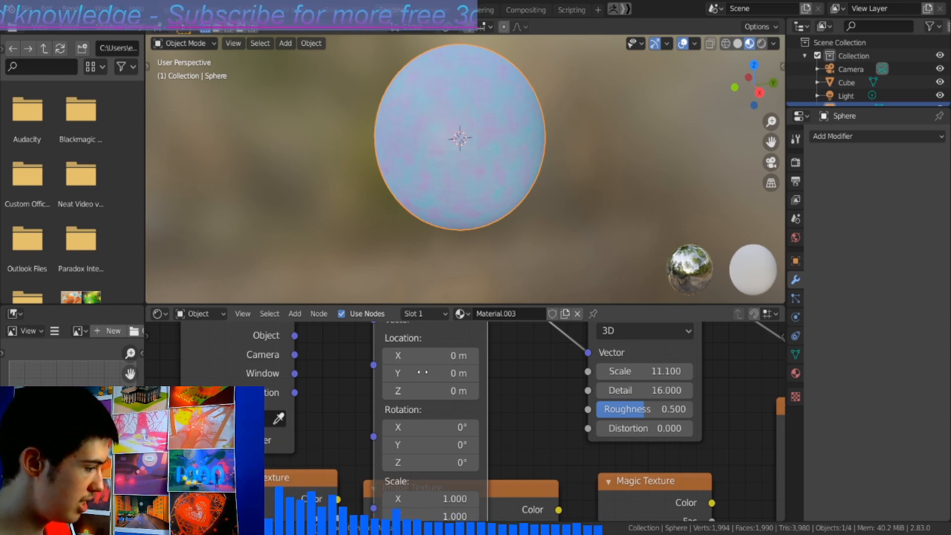
# - Try rotating the noise pattern with the Mapping node's X Rotation, then cancel the change
pyautogui.moveTo(415, 415); pyautogui.dragTo(467, 430)
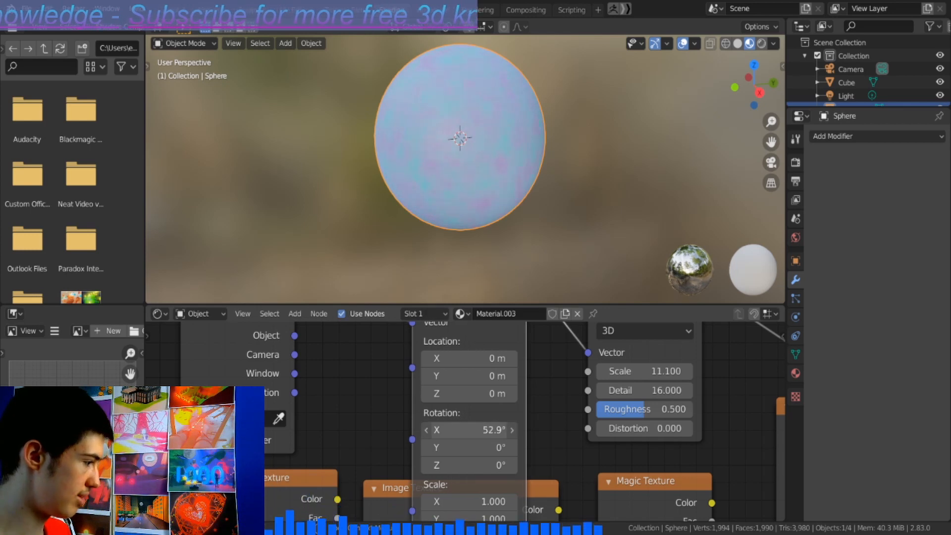
pyautogui.moveTo(559, 429); pyautogui.dragTo(583, 430)
pyautogui.rightClick(463, 430)
pyautogui.scroll(-1, 463, 430)
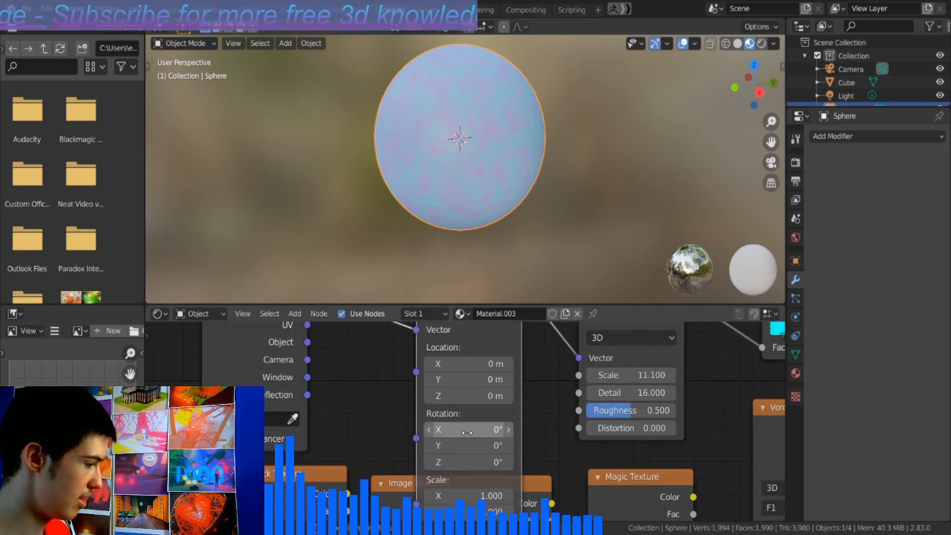
pyautogui.scroll(-2, 478, 425)
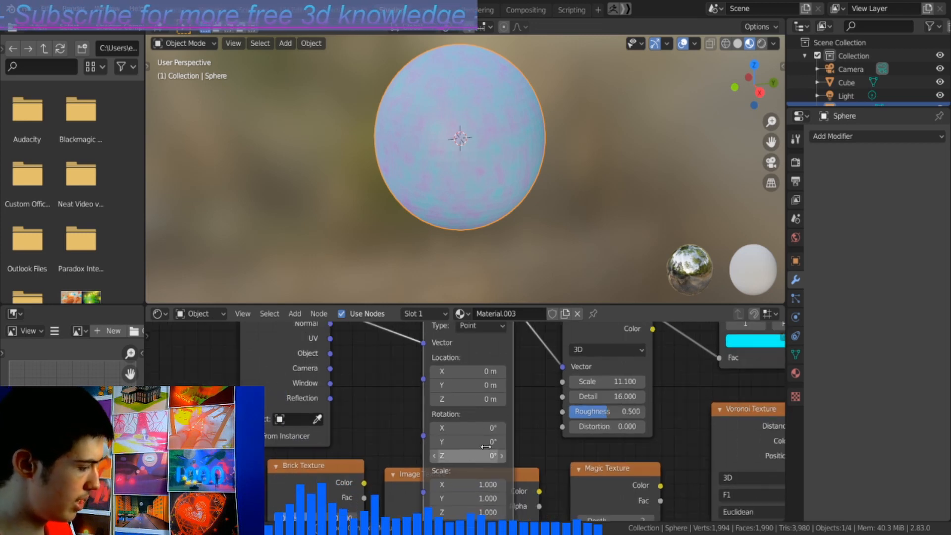
# - Set the Mapping node's X Scale to 8.5 and inspect the sphere's surface pattern up close
pyautogui.moveTo(544, 406); pyautogui.dragTo(534, 506, button='middle')
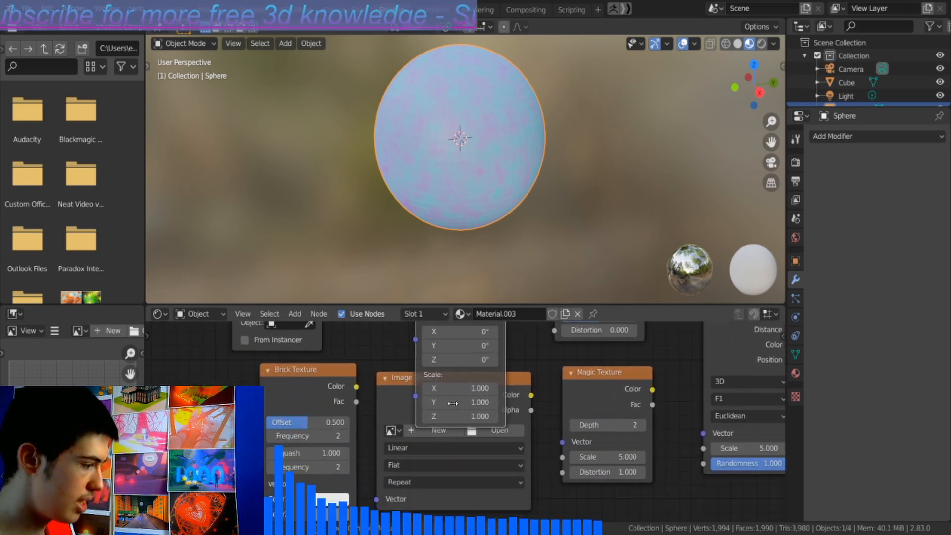
pyautogui.moveTo(452, 389); pyautogui.dragTo(490, 389)
pyautogui.moveTo(422, 222); pyautogui.dragTo(508, 243, button='middle')
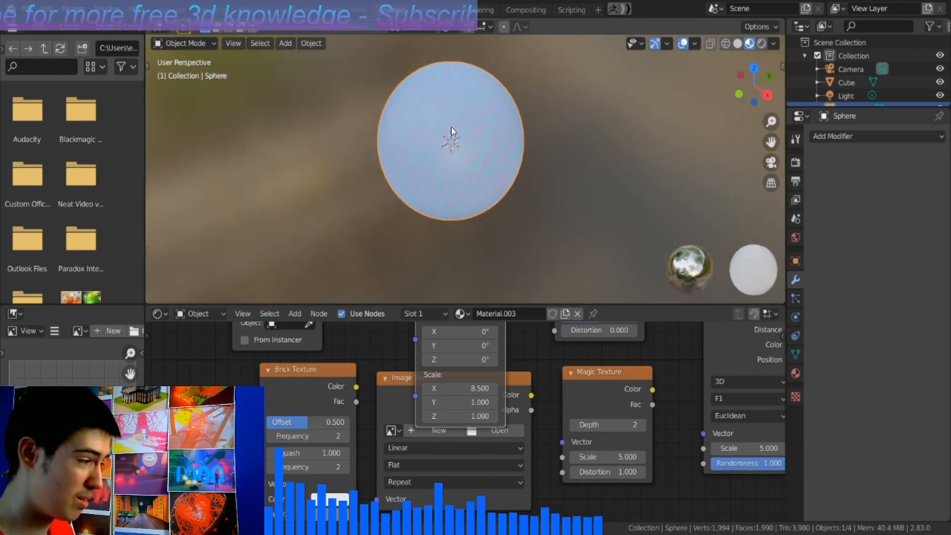
pyautogui.scroll(6, 453, 136)
pyautogui.moveTo(513, 82); pyautogui.dragTo(469, 61, button='middle')
pyautogui.scroll(-5, 469, 62)
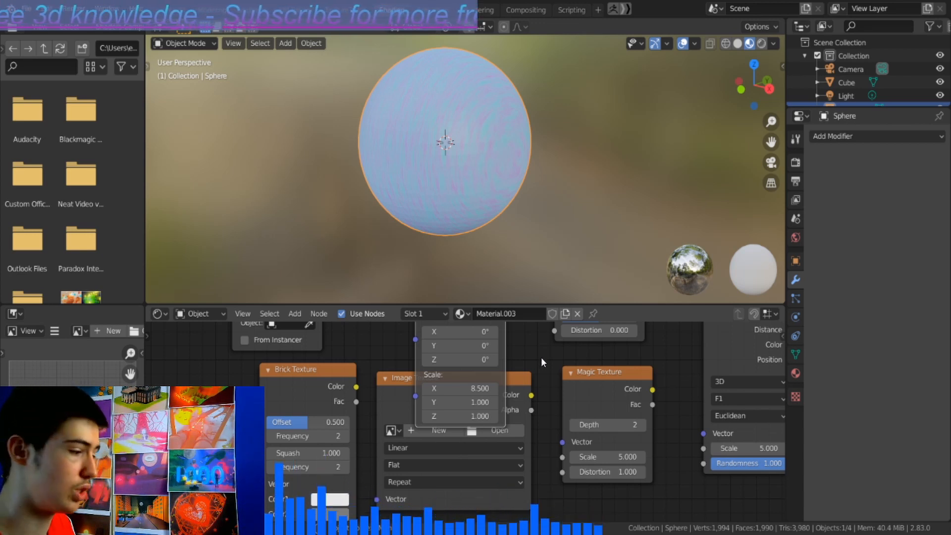
# - Move the unused Brick, Image, Magic and Voronoi Texture nodes down, clear of the main node chain
pyautogui.scroll(-2, 485, 426)
pyautogui.moveTo(313, 437); pyautogui.dragTo(709, 501)
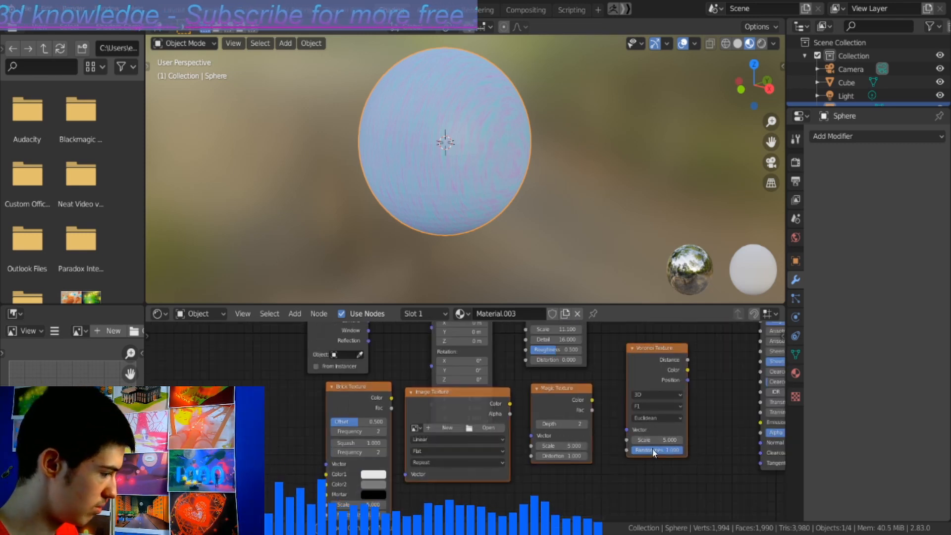
pyautogui.moveTo(654, 452); pyautogui.dragTo(598, 402, button='middle')
pyautogui.scroll(-3, 594, 400)
pyautogui.moveTo(491, 364); pyautogui.dragTo(499, 464)
pyautogui.scroll(-2, 505, 384)
pyautogui.moveTo(505, 384); pyautogui.dragTo(509, 471, button='middle')
pyautogui.scroll(2, 493, 449)
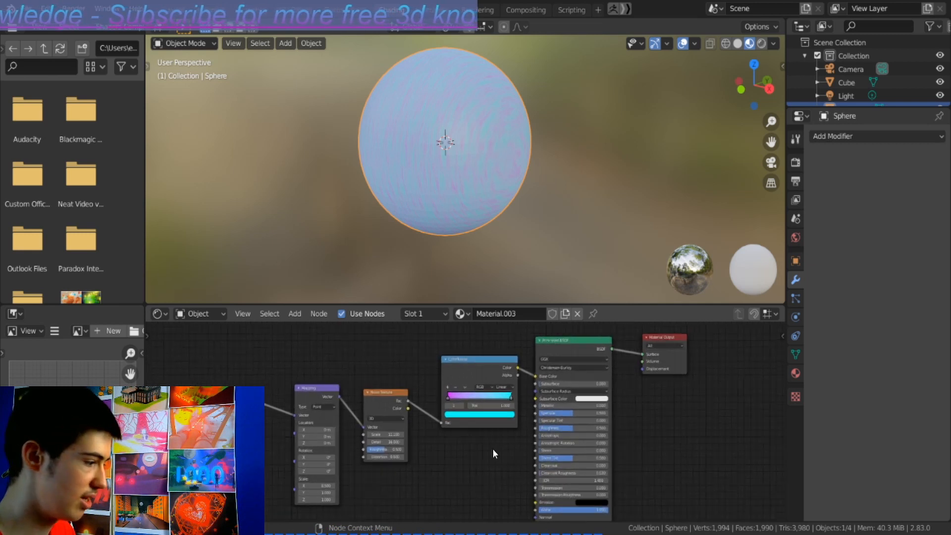
# - Move the Texture Coordinate, Mapping, Noise Texture and ColorRamp nodes together away from the Principled BSDF to make room between them
pyautogui.scroll(7, 460, 412)
pyautogui.scroll(-1, 462, 413)
pyautogui.scroll(3, 414, 442)
pyautogui.moveTo(413, 441); pyautogui.dragTo(463, 495, button='middle')
pyautogui.scroll(1, 482, 409)
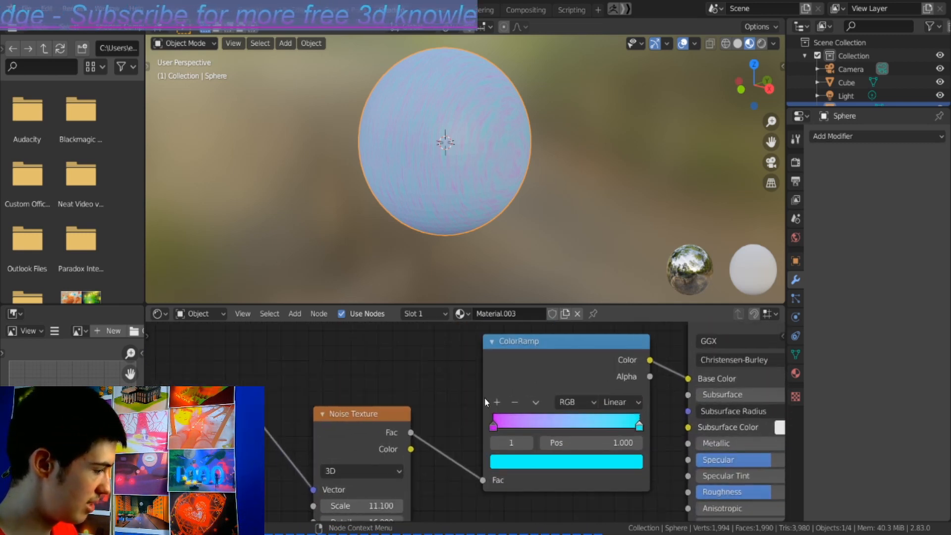
pyautogui.scroll(-3, 508, 418)
pyautogui.scroll(-1, 396, 405)
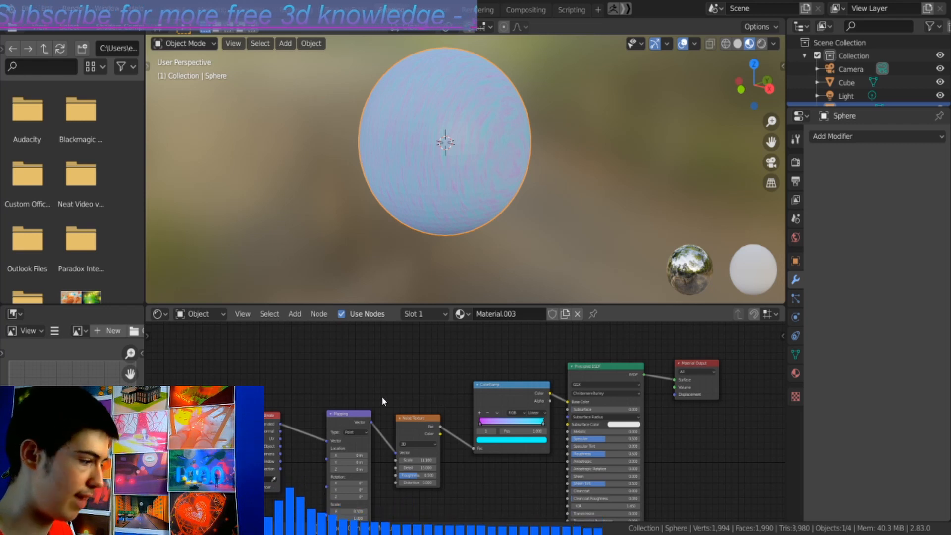
pyautogui.moveTo(261, 397); pyautogui.dragTo(365, 366, button='middle')
pyautogui.scroll(-2, 365, 366)
pyautogui.moveTo(297, 365); pyautogui.dragTo(590, 487)
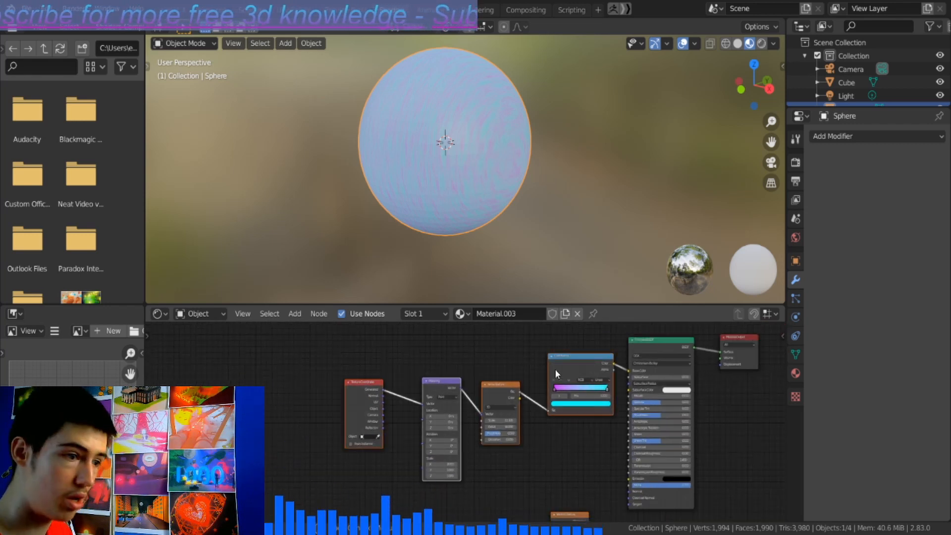
pyautogui.moveTo(555, 370); pyautogui.dragTo(471, 369)
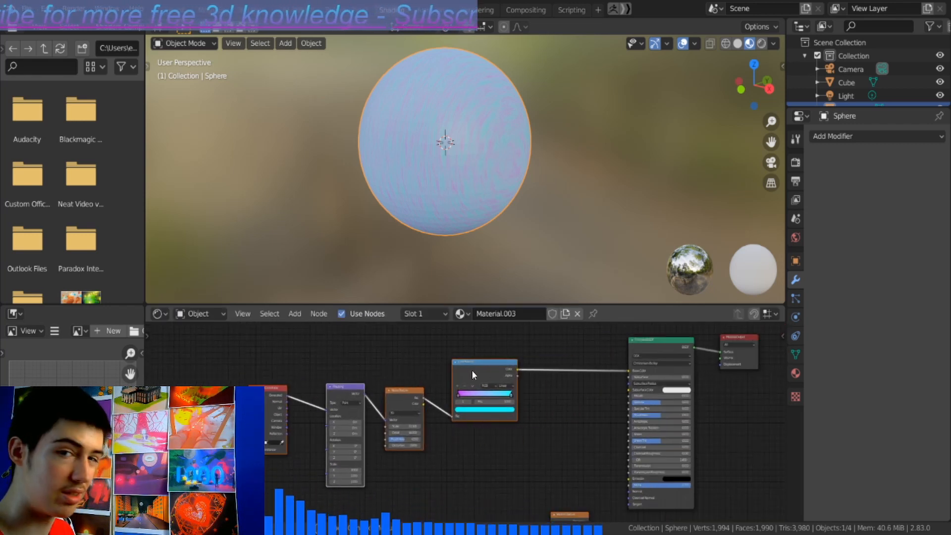
pyautogui.click(385, 347)
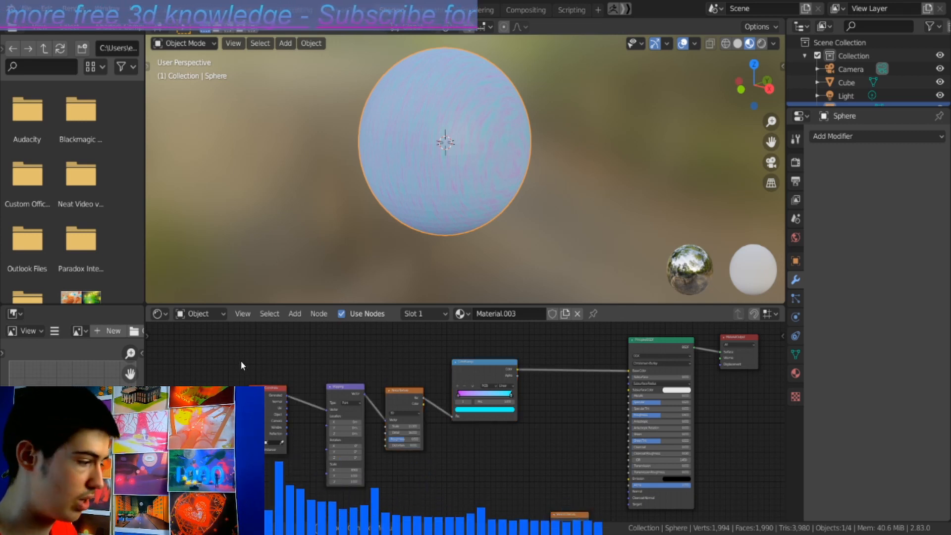
# - Add an RGB Curves node in the space between the ColorRamp and the Principled BSDF
pyautogui.hotkey('shift', 'a')
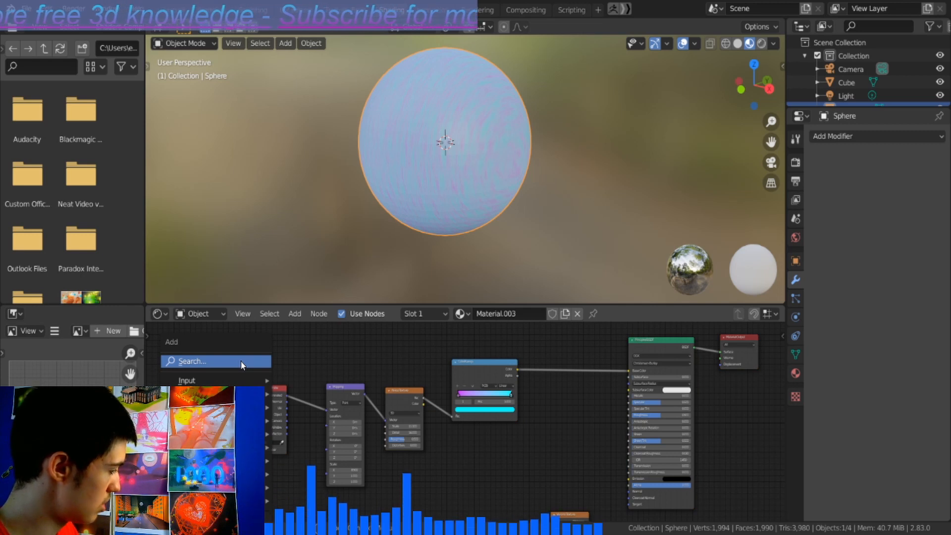
pyautogui.click(240, 361)
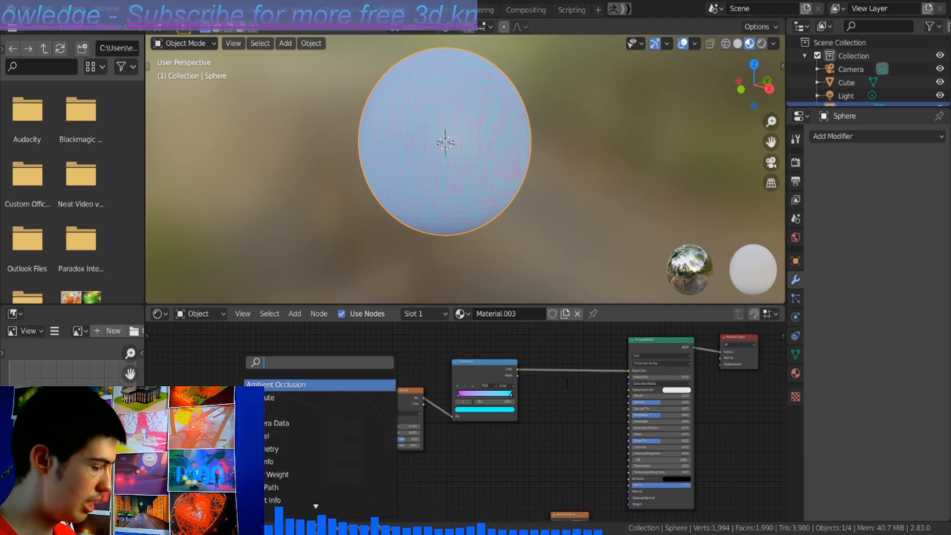
pyautogui.write('colo')
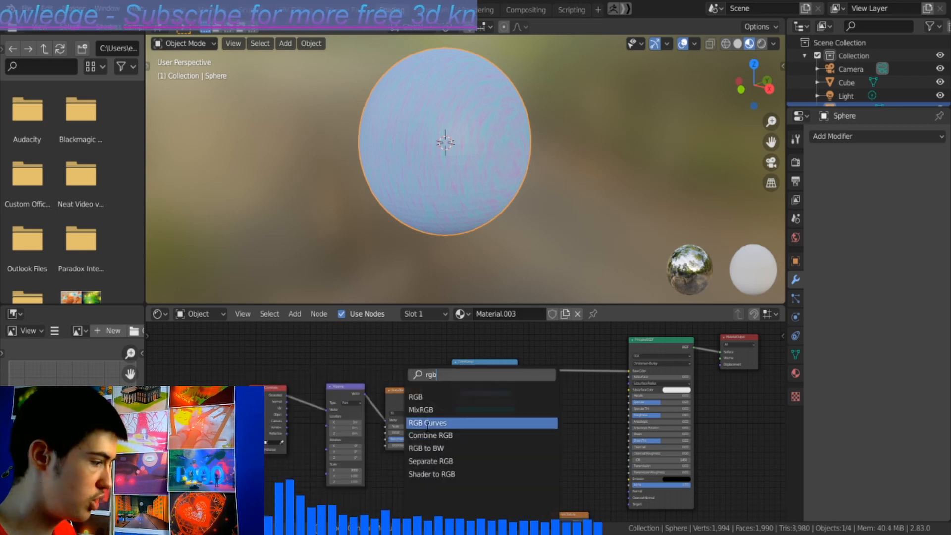
pyautogui.click(427, 425)
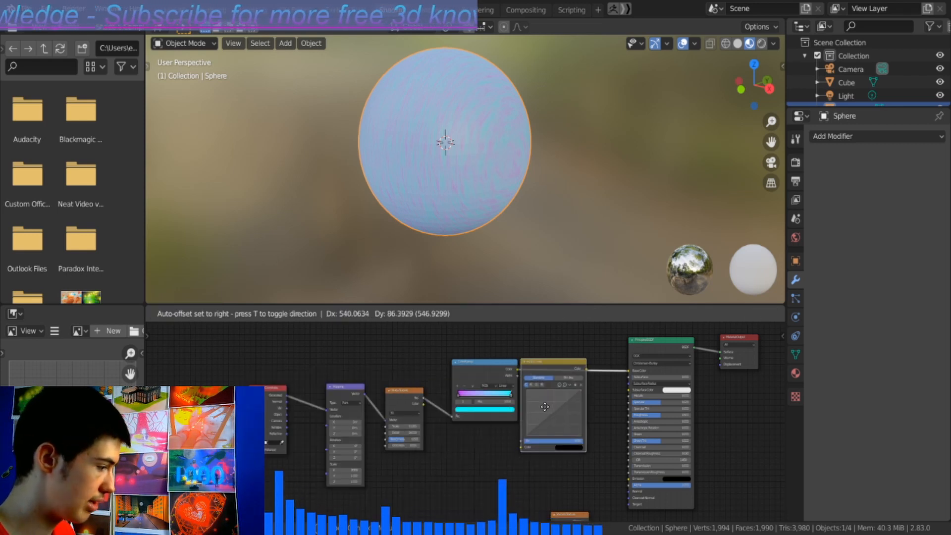
pyautogui.click(567, 410)
pyautogui.scroll(3, 478, 417)
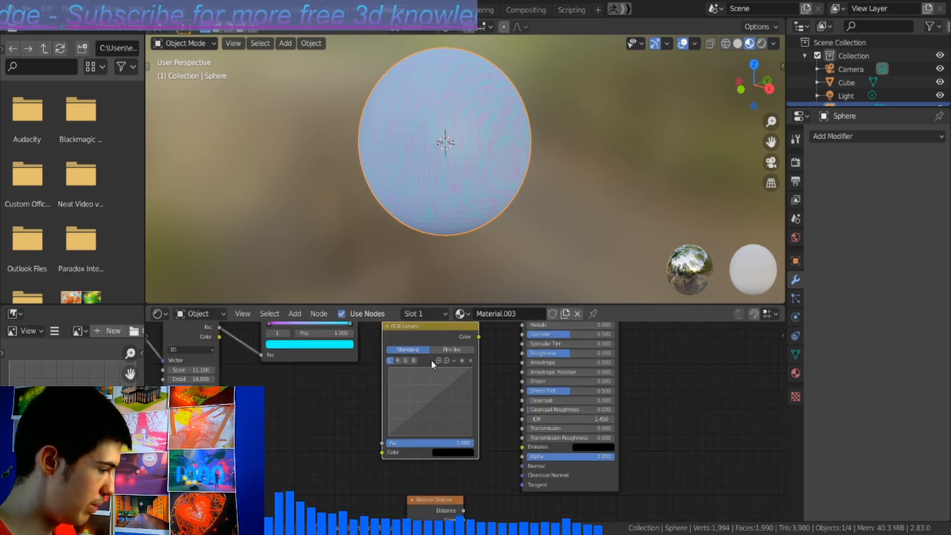
# - Insert the RGB Curves node into the link between the ColorRamp's Color output and the Principled BSDF's Base Color
pyautogui.scroll(-2, 478, 417)
pyautogui.moveTo(313, 411); pyautogui.dragTo(504, 391, button='middle')
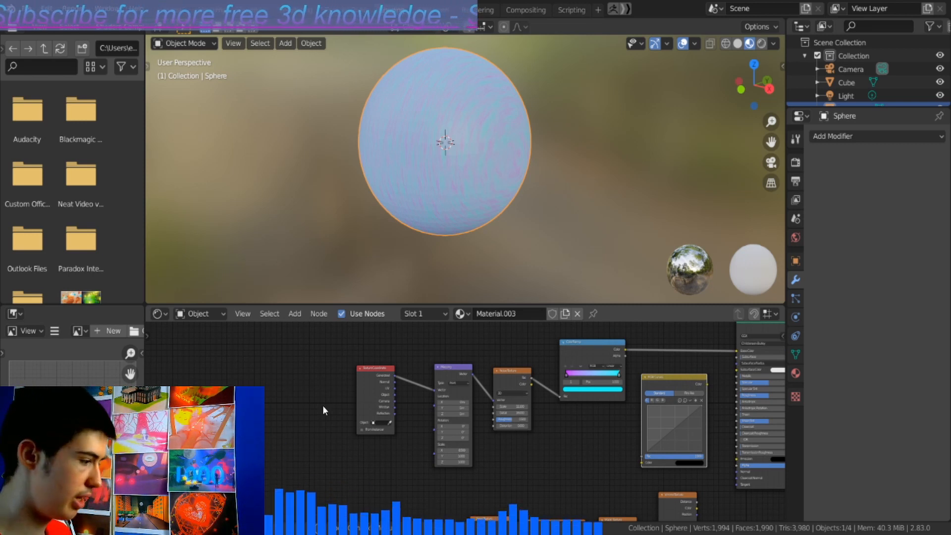
pyautogui.scroll(5, 421, 405)
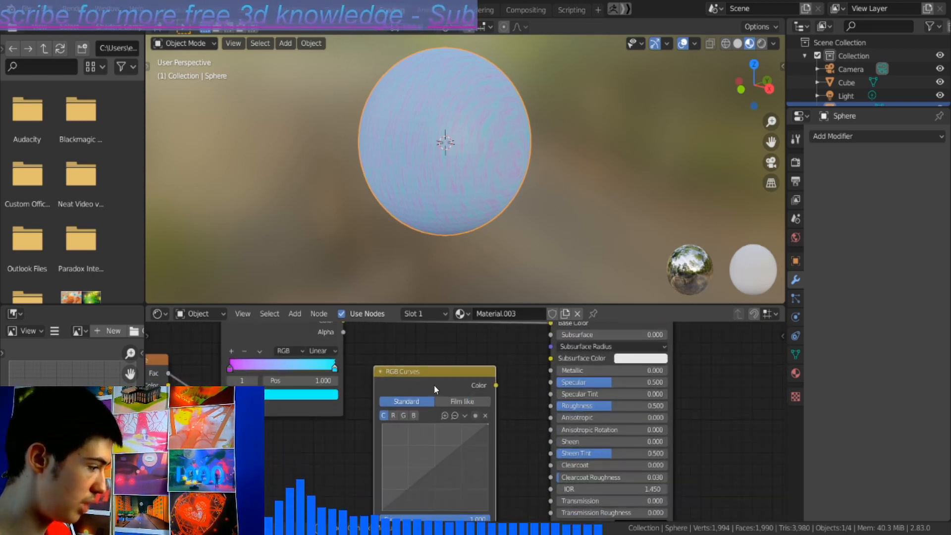
pyautogui.moveTo(434, 385); pyautogui.dragTo(466, 331)
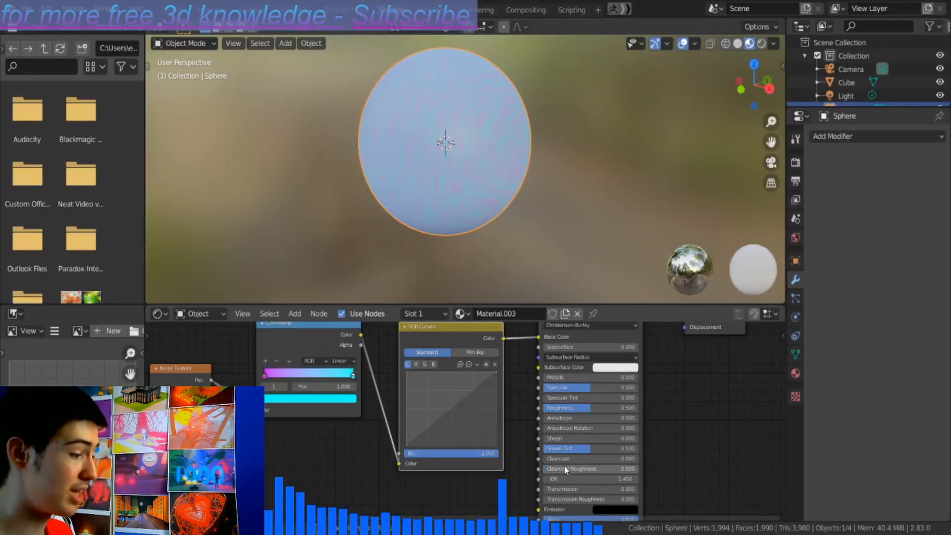
# - Add a control point near the middle of the RGB Curves' combined curve, at about X 0.438, Y 0.47
pyautogui.scroll(-1, 438, 452)
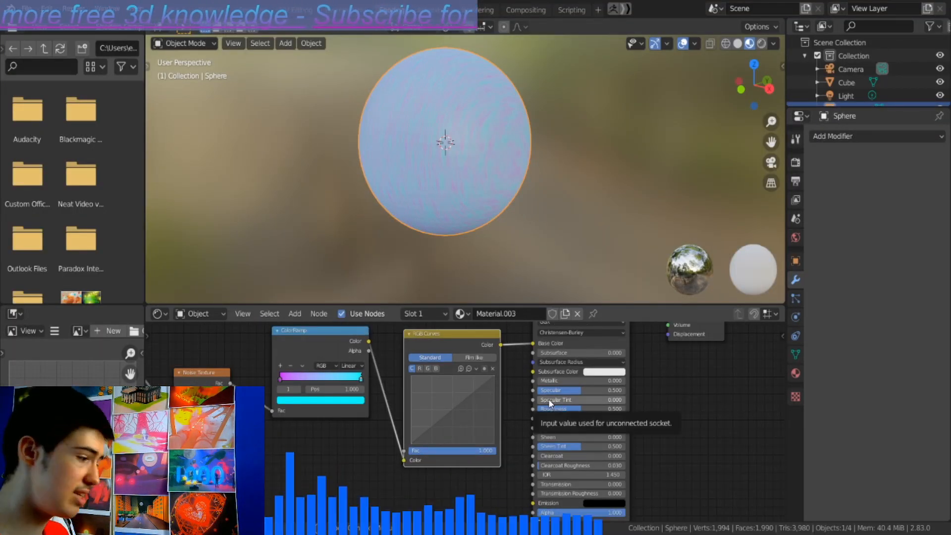
pyautogui.click(447, 411)
pyautogui.scroll(2, 513, 420)
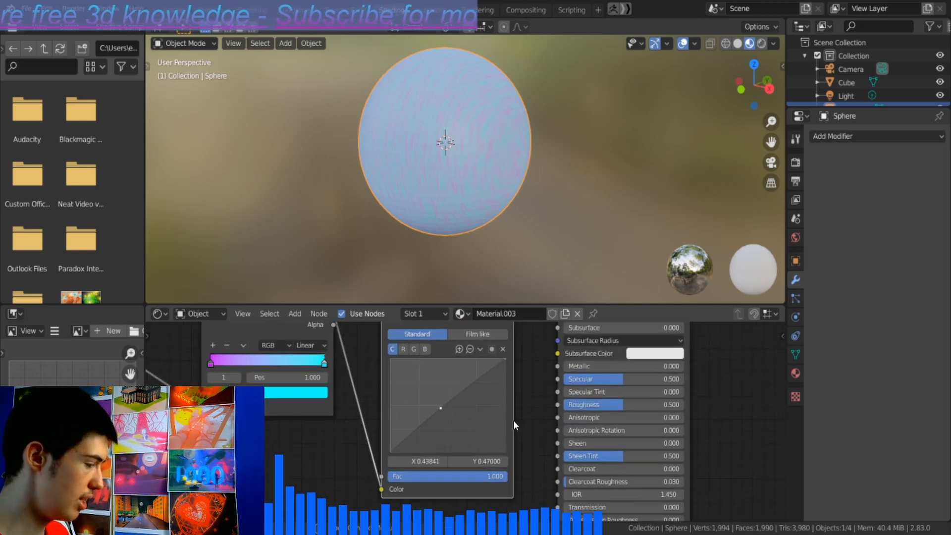
pyautogui.scroll(1, 434, 404)
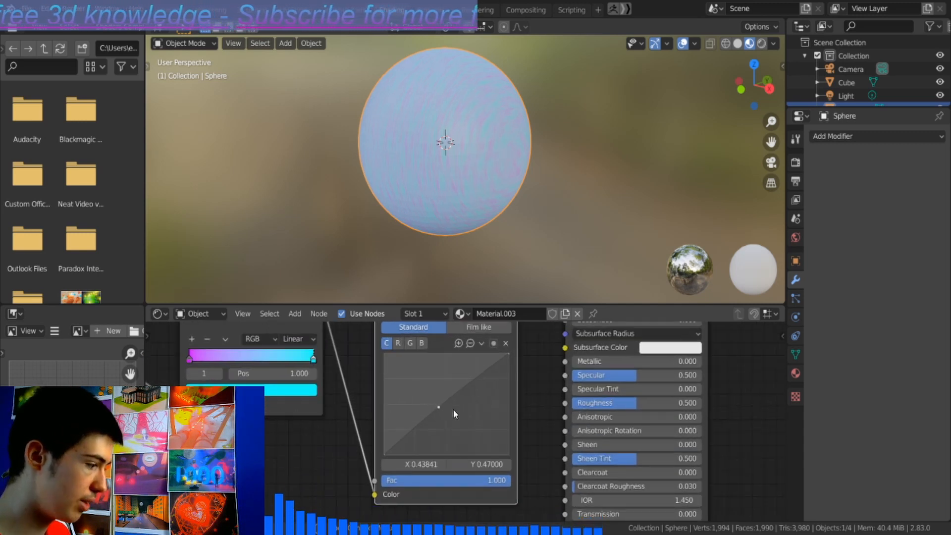
# - Add a second control point to the RGB Curves' combined curve and bulge it upward, placing the lower point at about X 0.174, Y 0.61
pyautogui.click(475, 380)
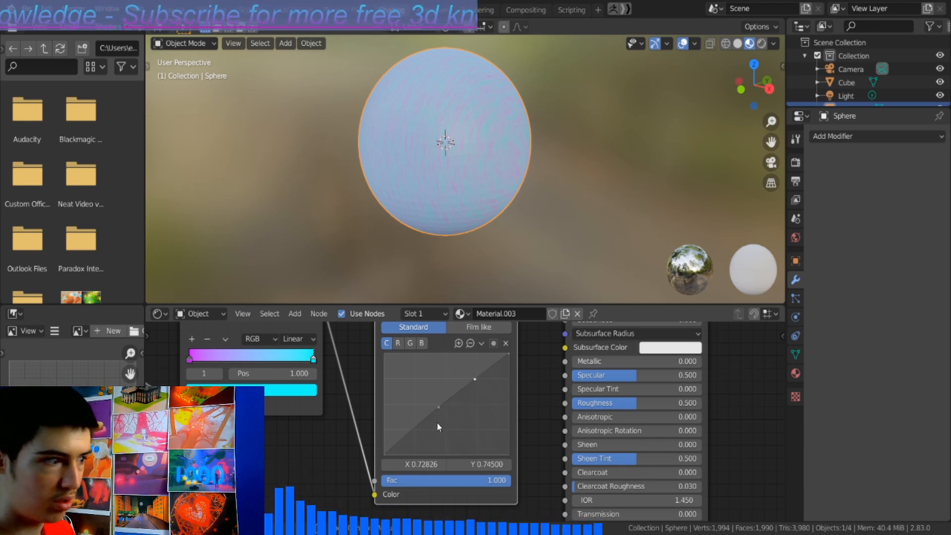
pyautogui.moveTo(438, 407); pyautogui.dragTo(413, 392)
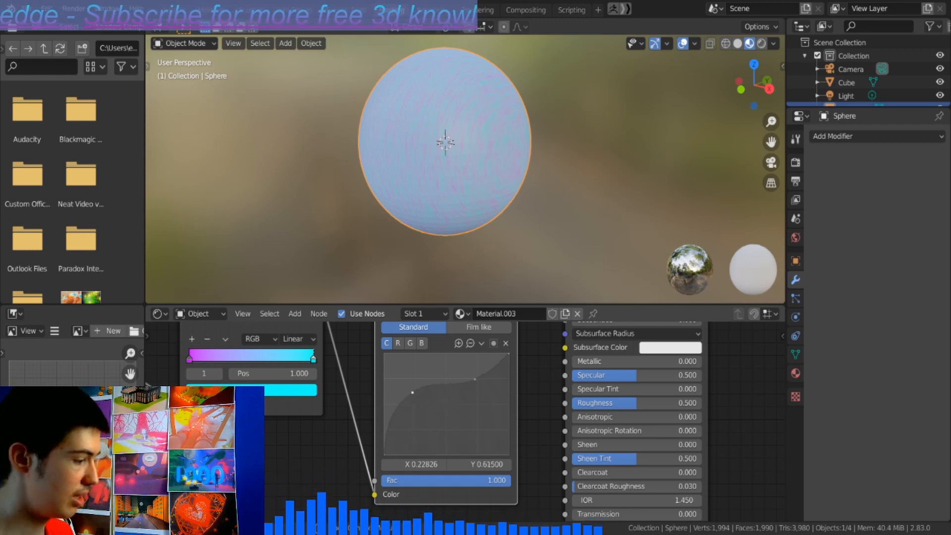
pyautogui.moveTo(475, 379); pyautogui.dragTo(457, 366)
pyautogui.moveTo(410, 388)
pyautogui.mouseDown()
pyautogui.moveTo(431, 423)
pyautogui.moveTo(406, 393)
pyautogui.mouseUp()
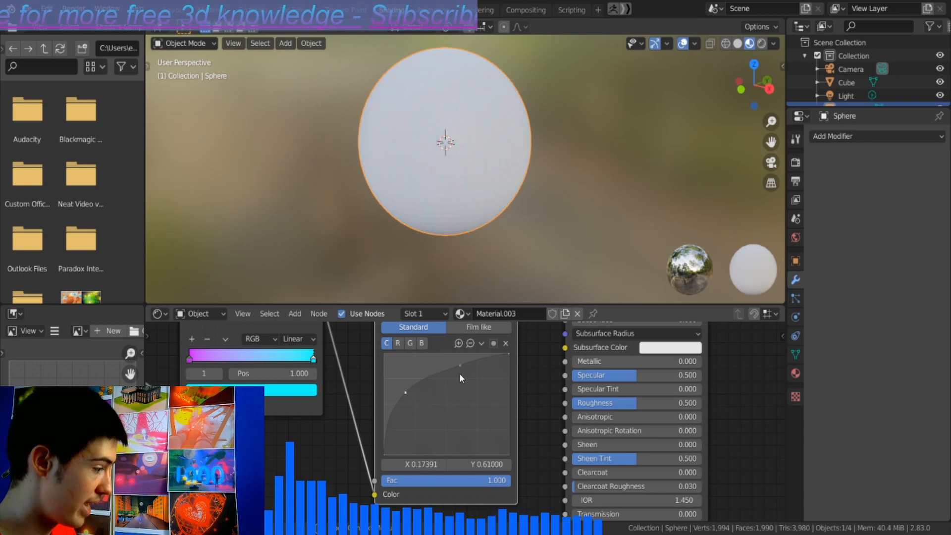
# - Try a dip at about X 0.638, Y 0.495, and a steep S-curve with the lower control point at about X 0.409, Y 0.215
pyautogui.moveTo(463, 389); pyautogui.dragTo(465, 405)
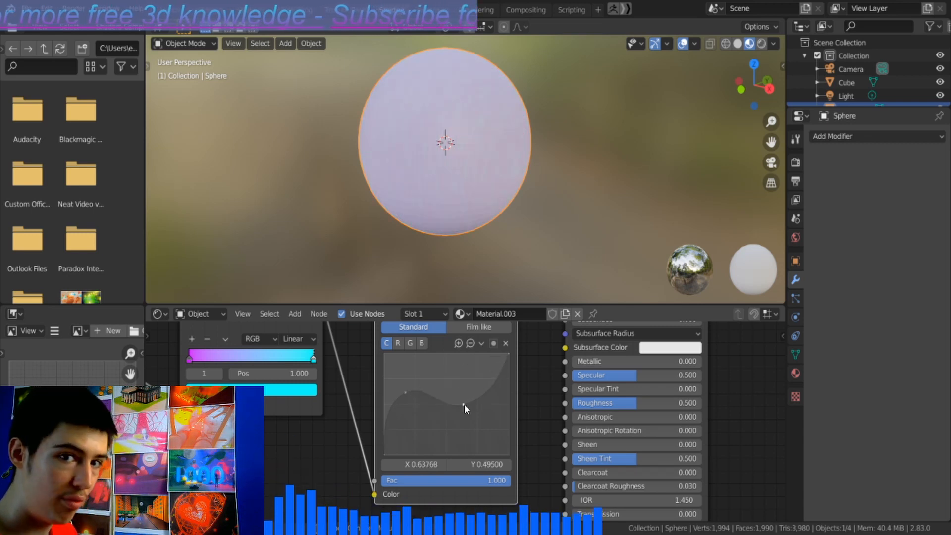
pyautogui.moveTo(317, 190); pyautogui.dragTo(353, 272, button='middle')
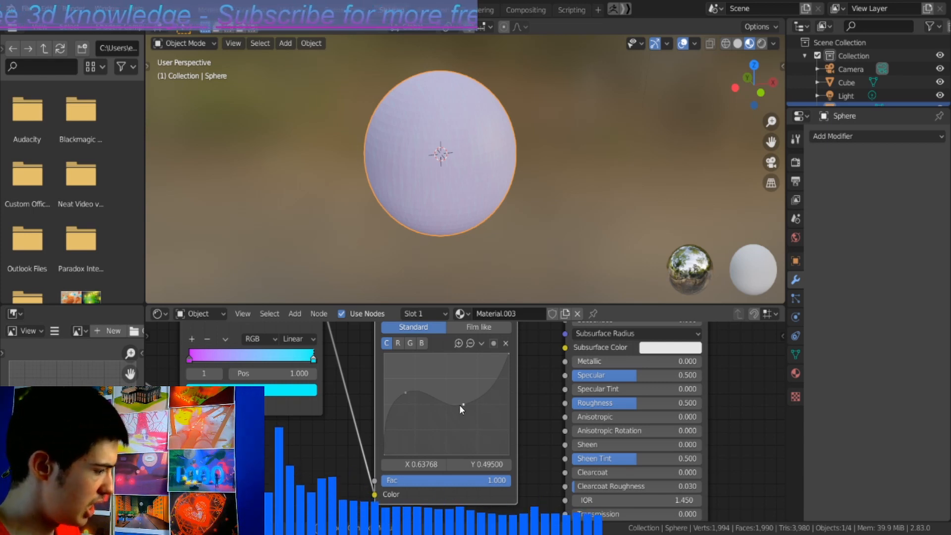
pyautogui.moveTo(463, 405); pyautogui.dragTo(461, 365)
pyautogui.moveTo(409, 398); pyautogui.dragTo(435, 433)
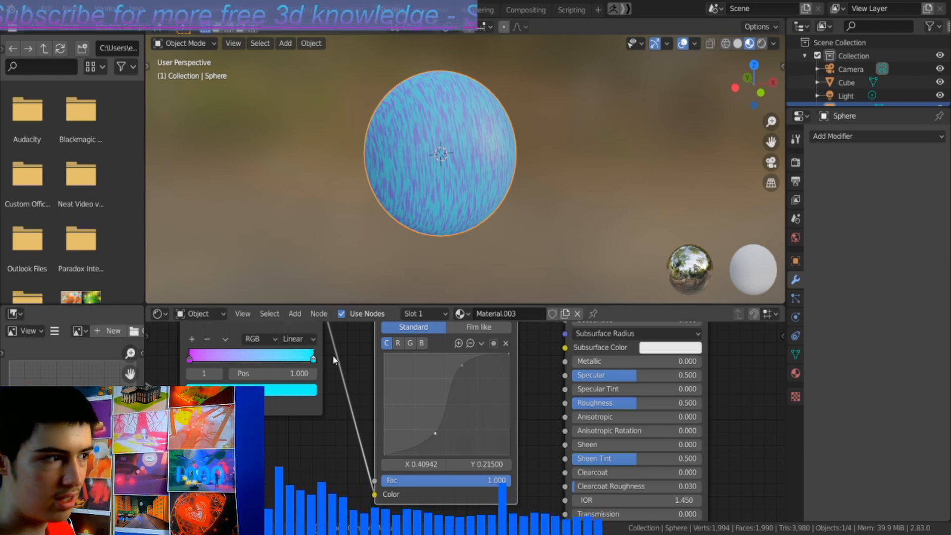
# - Try a combined curve that rises early and dips late, with the second control point at about X 0.768, Y 0.185, and inspect the sphere
pyautogui.moveTo(436, 434); pyautogui.dragTo(407, 386)
pyautogui.moveTo(462, 365); pyautogui.dragTo(479, 436)
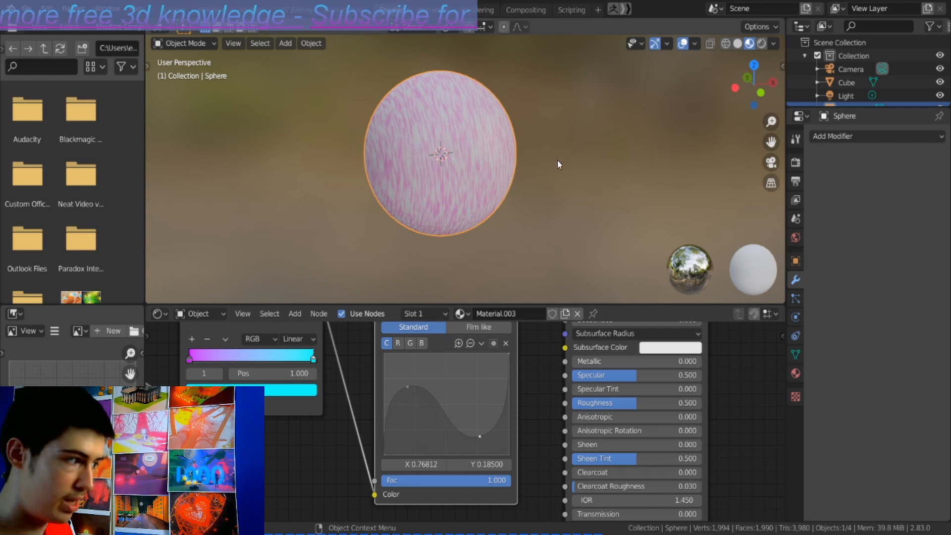
pyautogui.moveTo(557, 160); pyautogui.dragTo(473, 191, button='middle')
pyautogui.scroll(4, 472, 191)
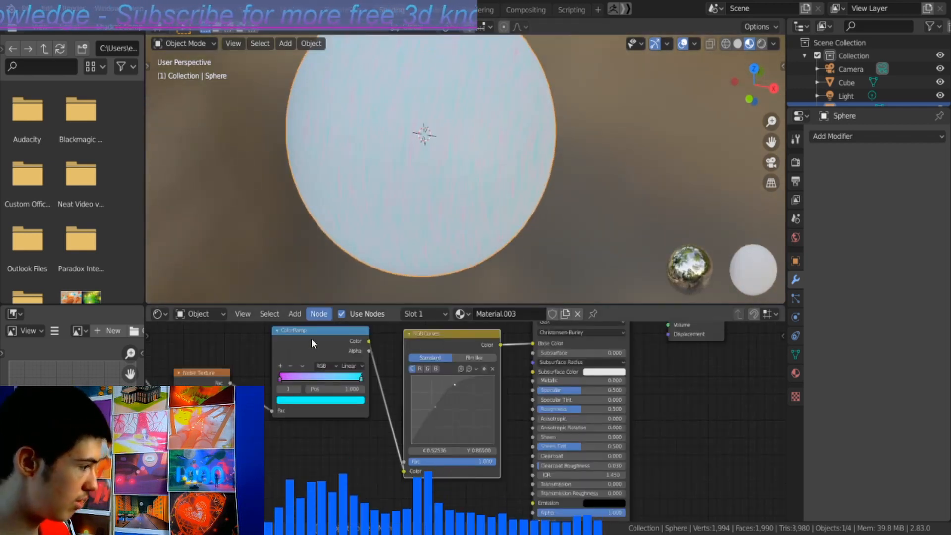
# - Set the Mapping node's X scale to 8.5 and try out its X rotation
pyautogui.scroll(-4, 492, 397)
pyautogui.scroll(4, 492, 397)
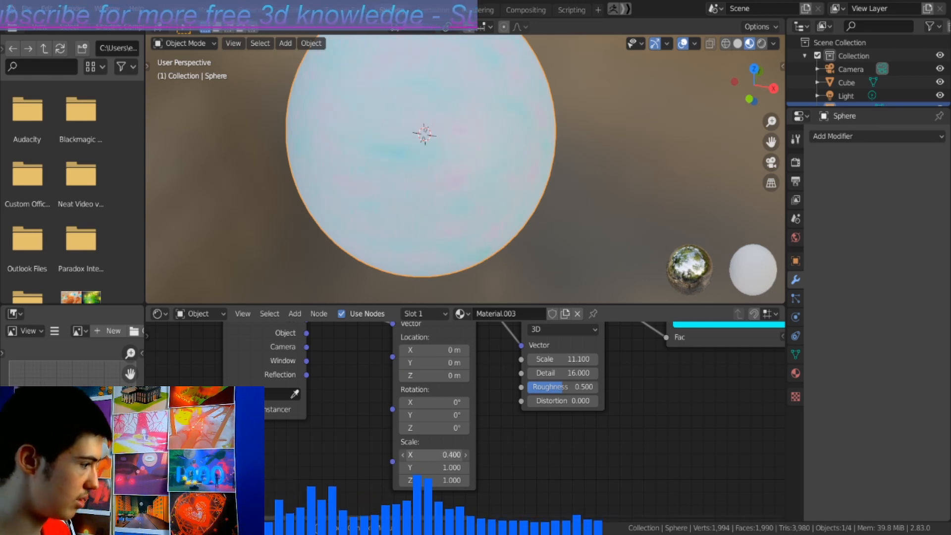
pyautogui.moveTo(435, 455); pyautogui.dragTo(490, 455)
pyautogui.moveTo(423, 402); pyautogui.dragTo(443, 402)
pyautogui.scroll(-3, 484, 393)
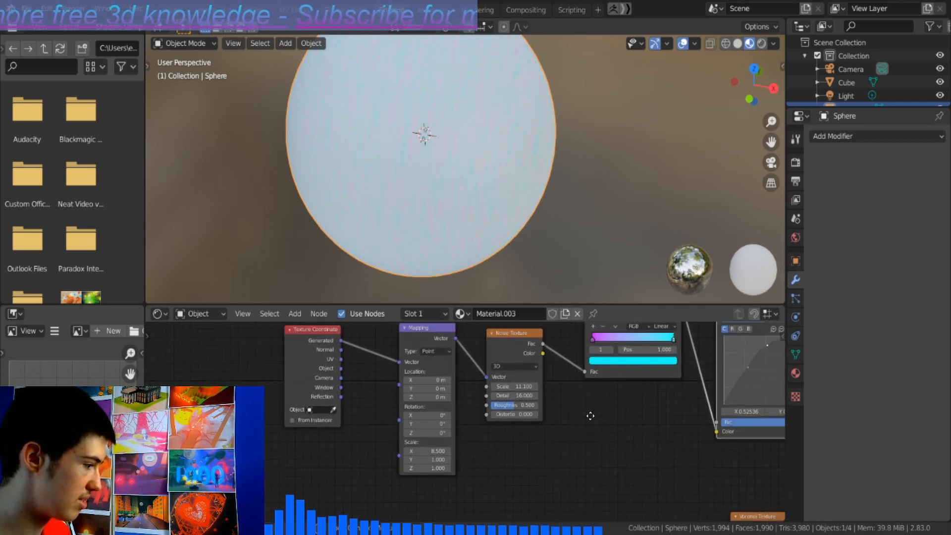